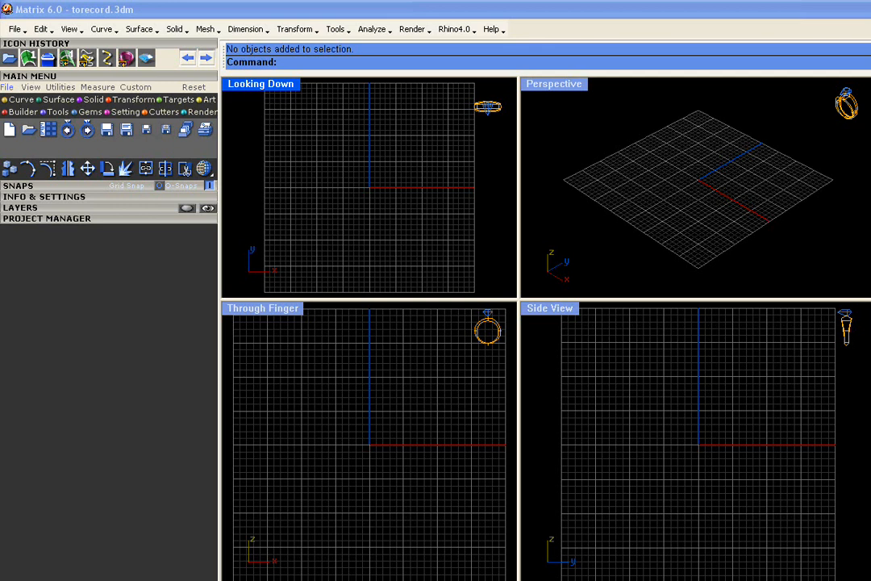
Create a USA size 7 ring rail and clear the selection.
left_click(22, 99)
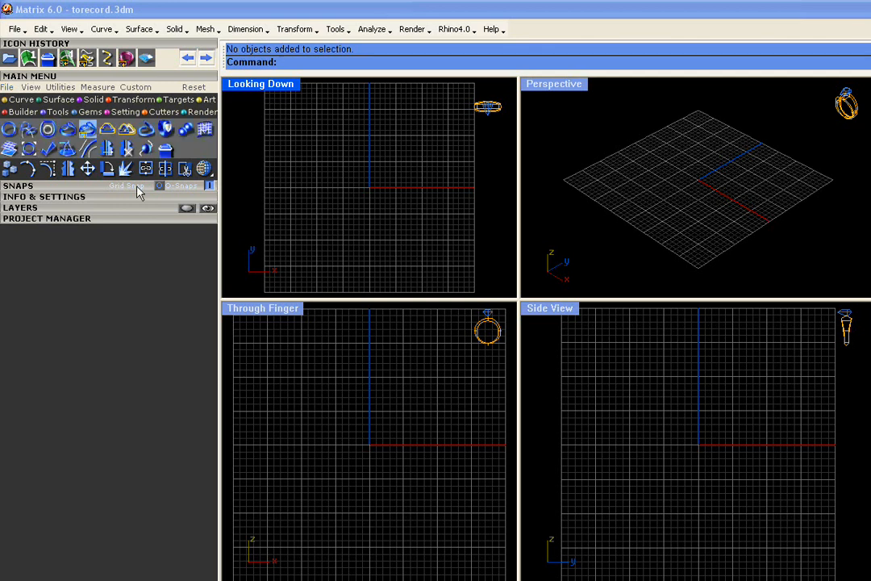
left_click(26, 171)
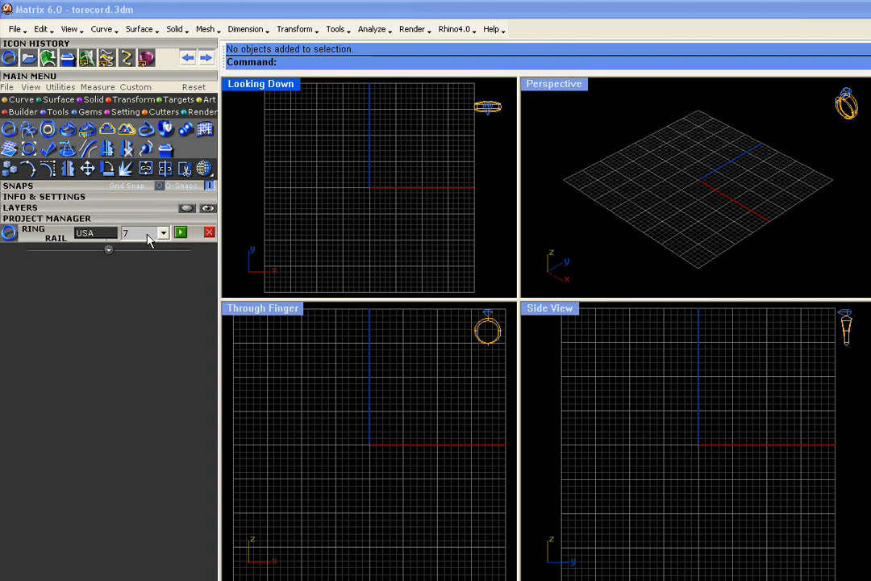
left_click(181, 233)
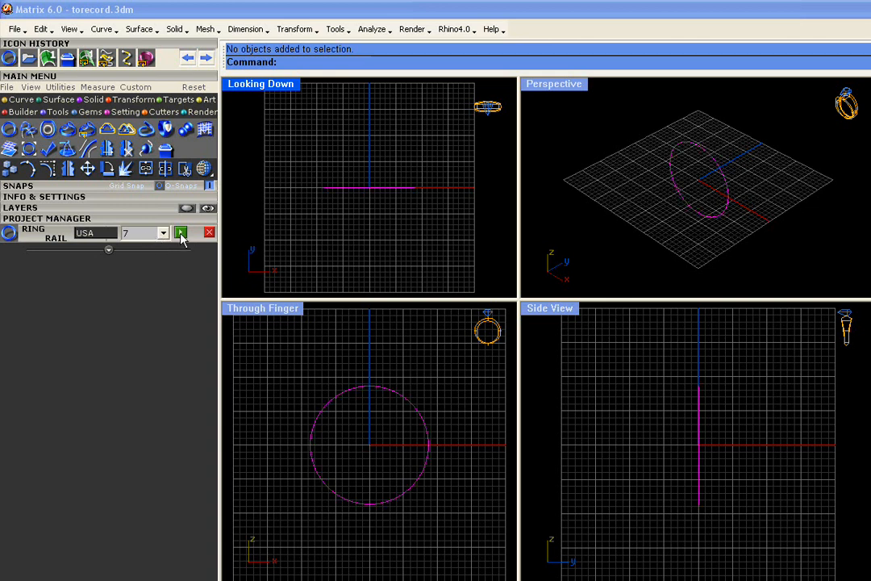
left_click(484, 211)
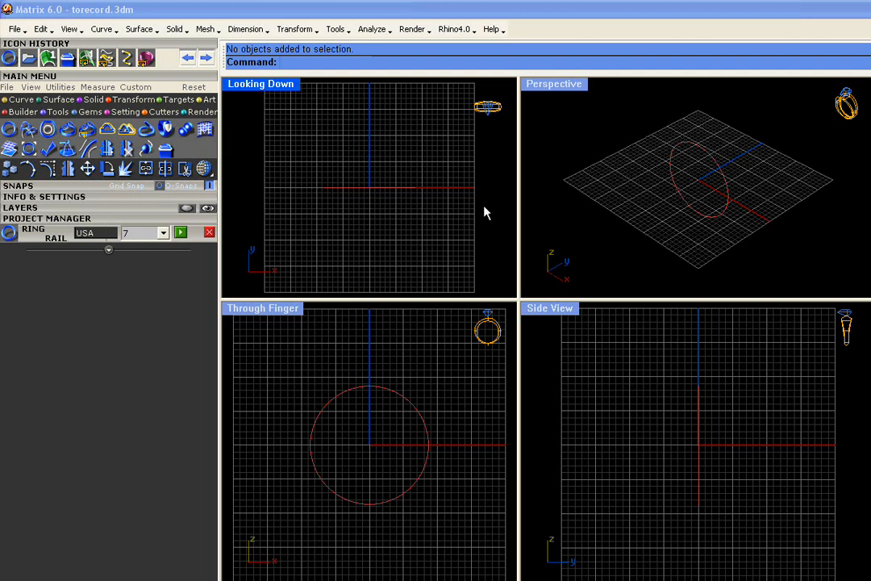
Start the Outside Ring Rail builder and choose the european shape as its rail profile.
left_click(50, 129)
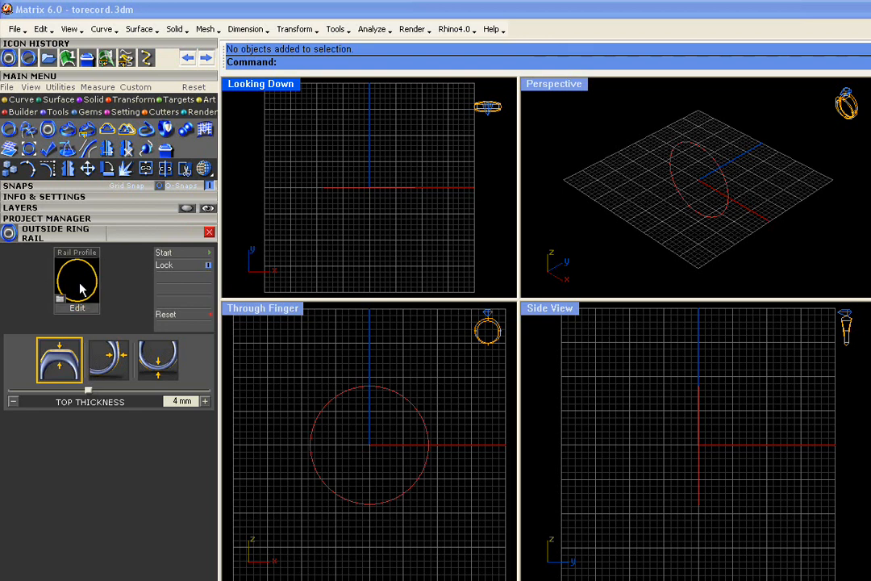
left_click(80, 289)
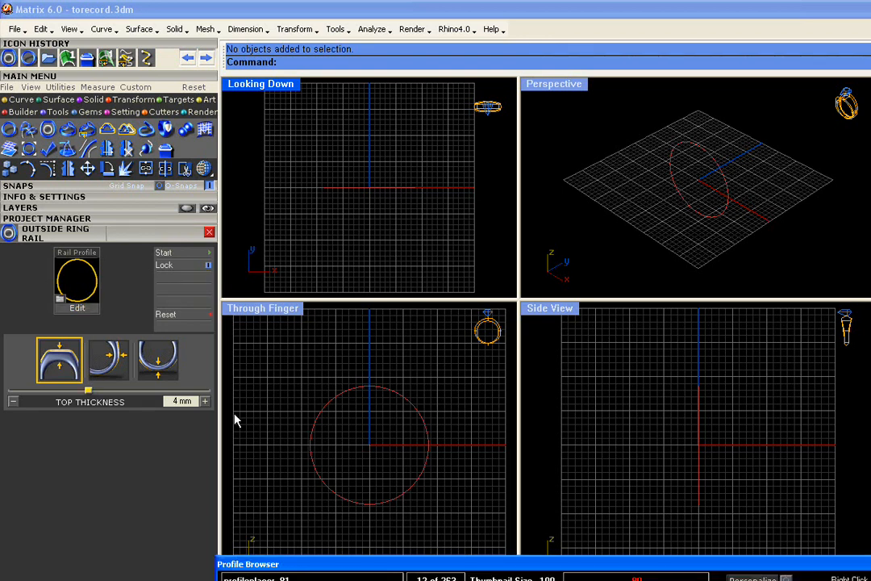
left_click_drag(340, 577, 131, 292)
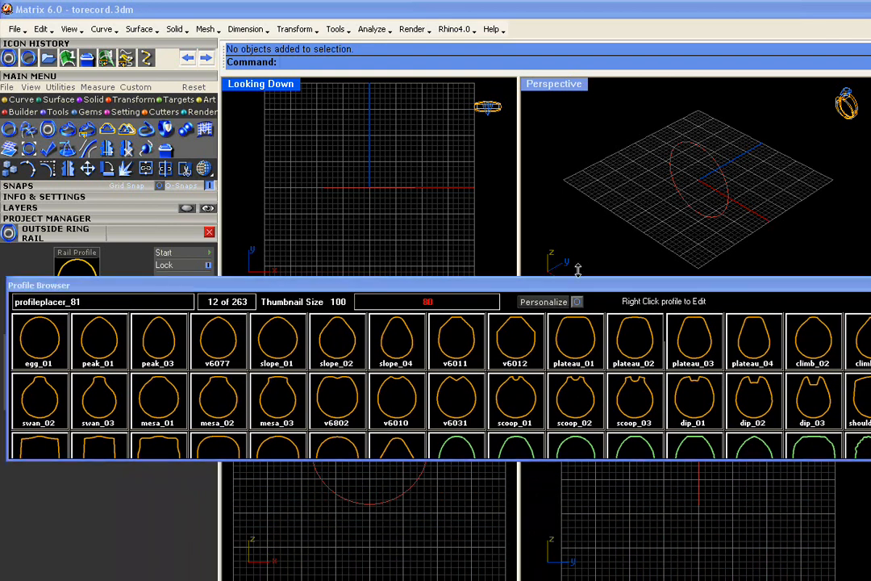
scroll(856, 399, "down", 1)
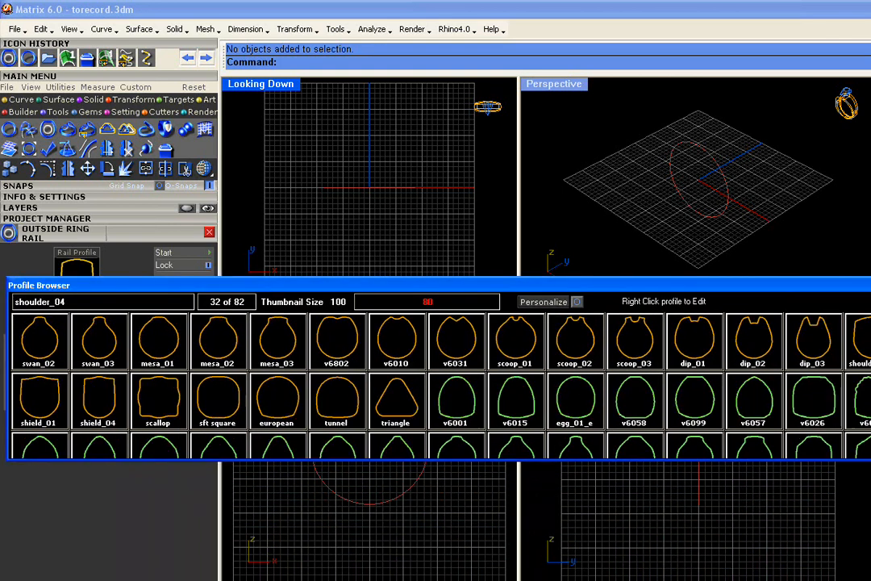
left_click(281, 415)
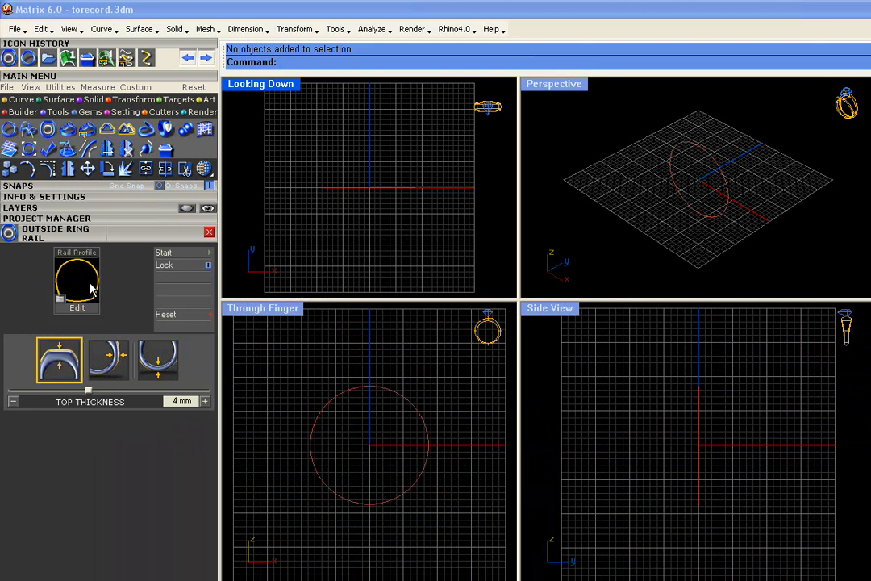
Generate the outside ring rail around the finger rail, with its top thickness set to about 5.07 mm.
left_click(191, 257)
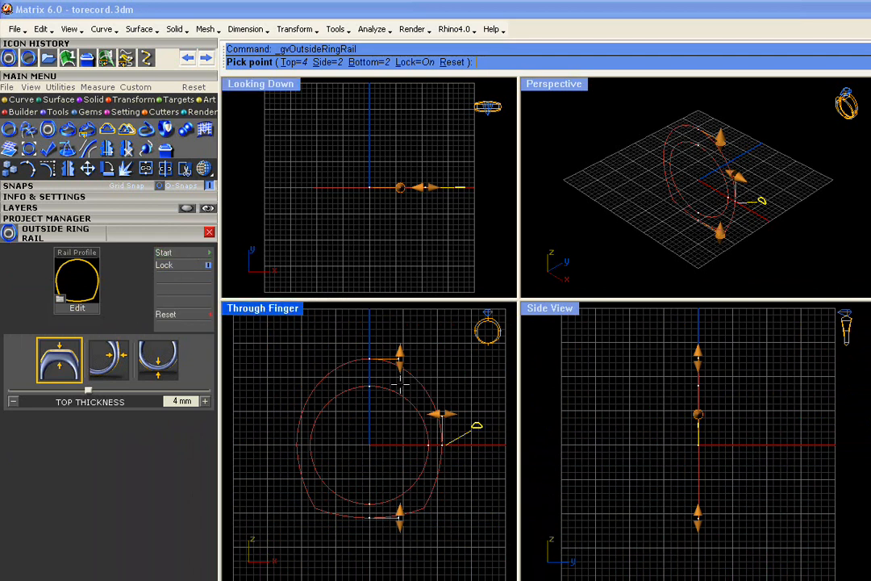
left_click_drag(400, 355, 399, 347)
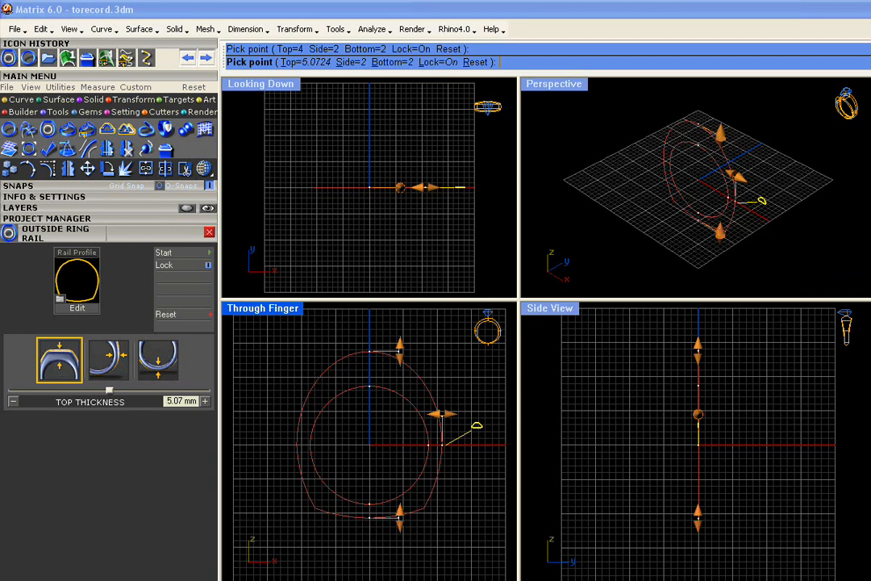
right_click(358, 446)
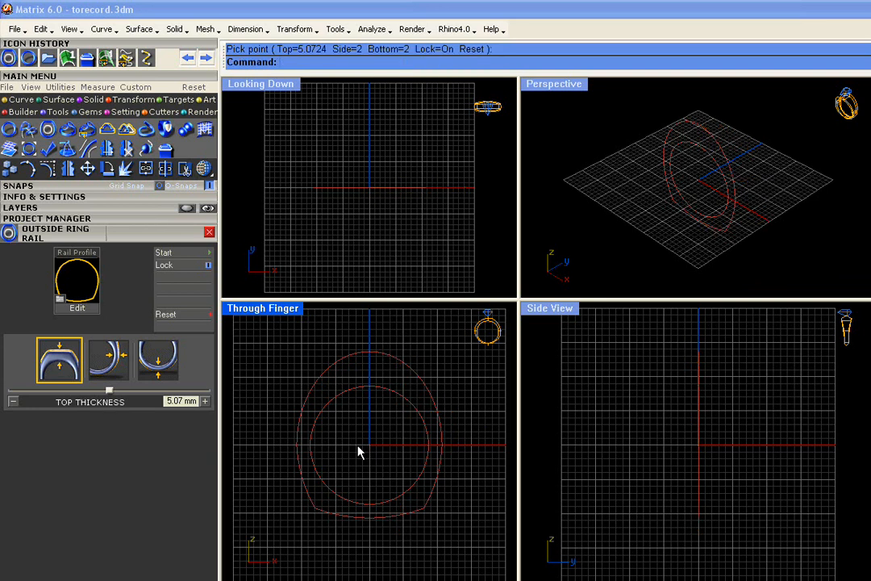
Save both ring rail curves into slot 13 of the Default project, then deselect them.
left_click_drag(360, 370, 310, 386)
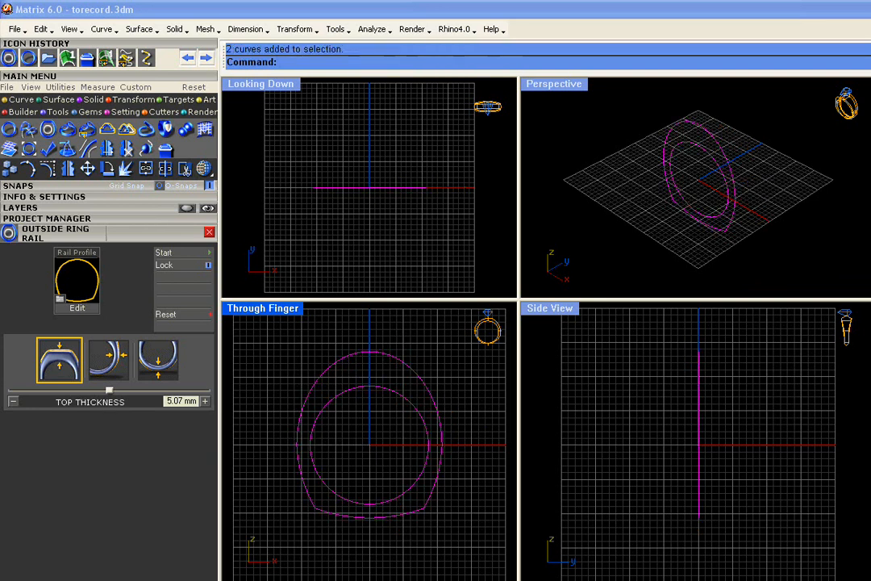
left_click(113, 219)
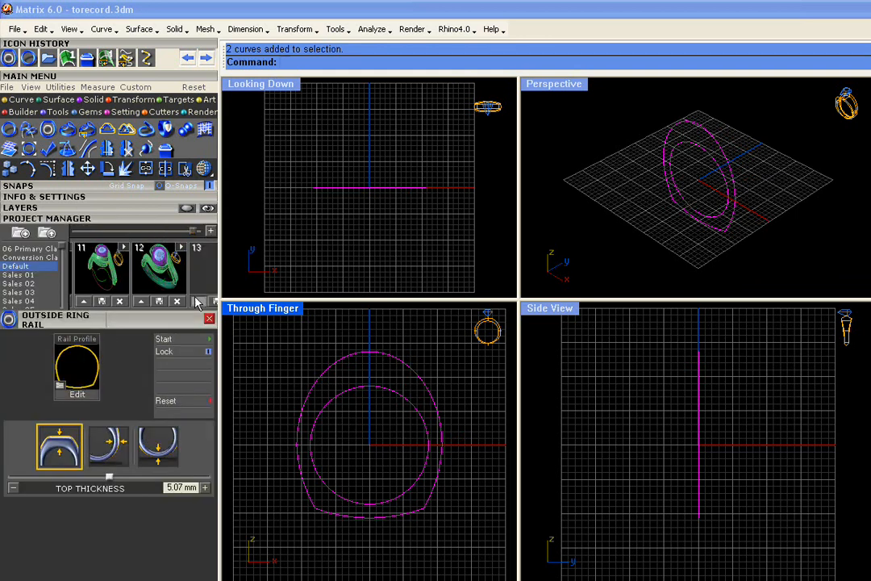
left_click(197, 301)
left_click(433, 234)
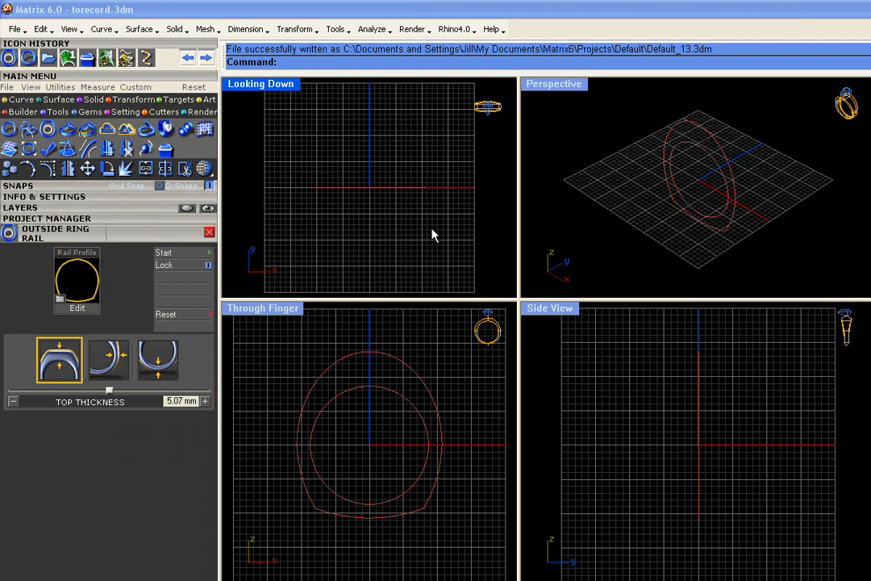
Close the Outside Ring Rail builder and add profiles to the inner finger rail with the Profile Placer.
left_click(118, 236)
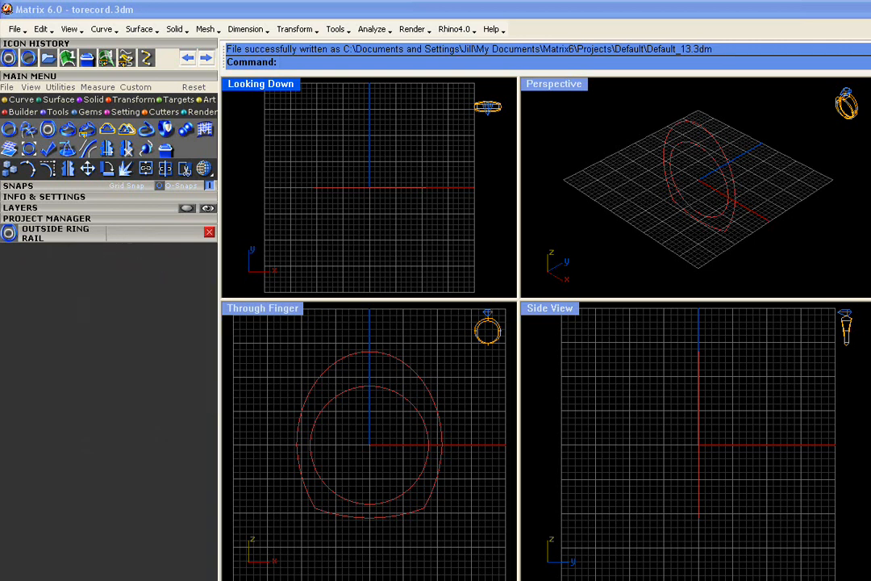
left_click(430, 450)
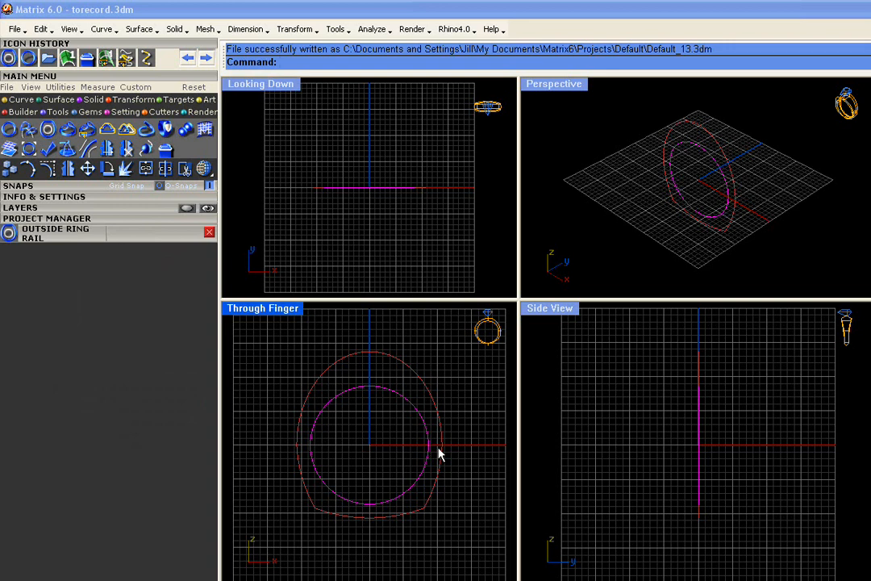
left_click(209, 233)
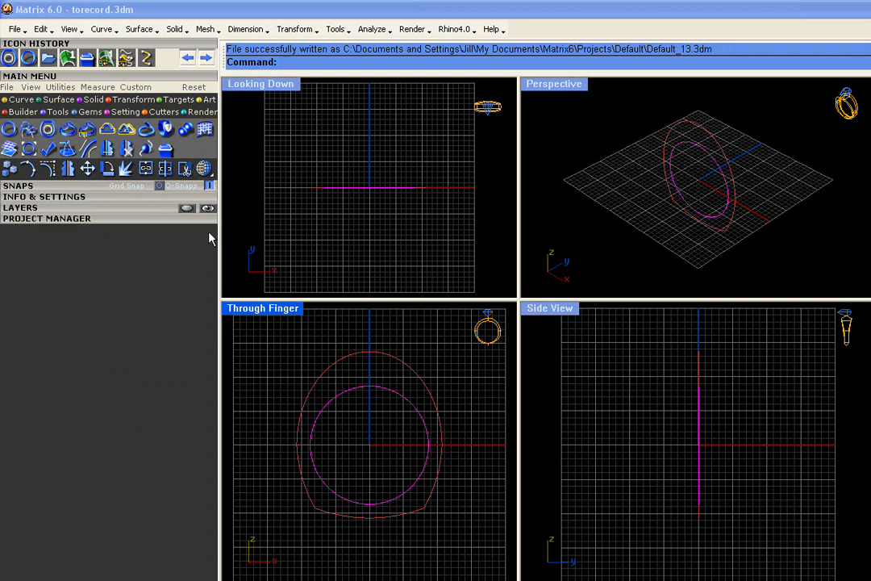
middle_click(380, 391)
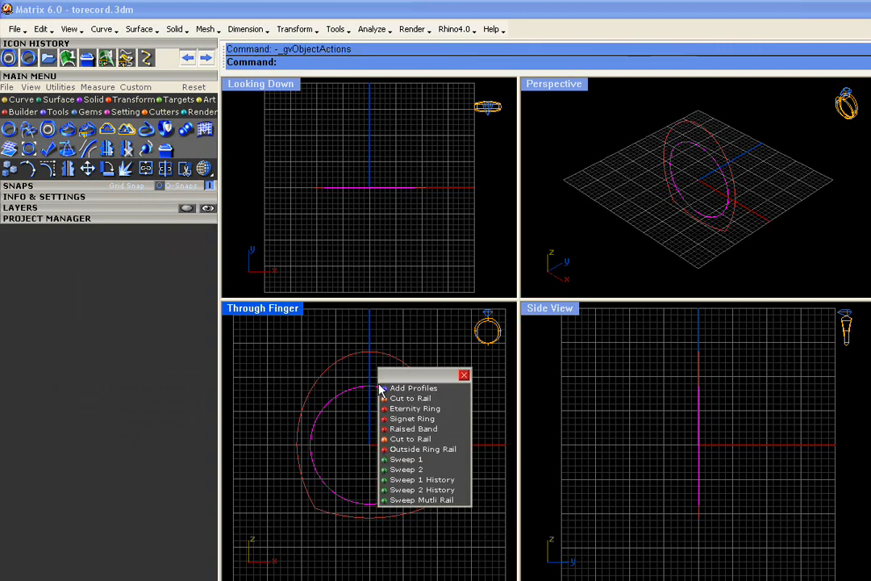
left_click(387, 389)
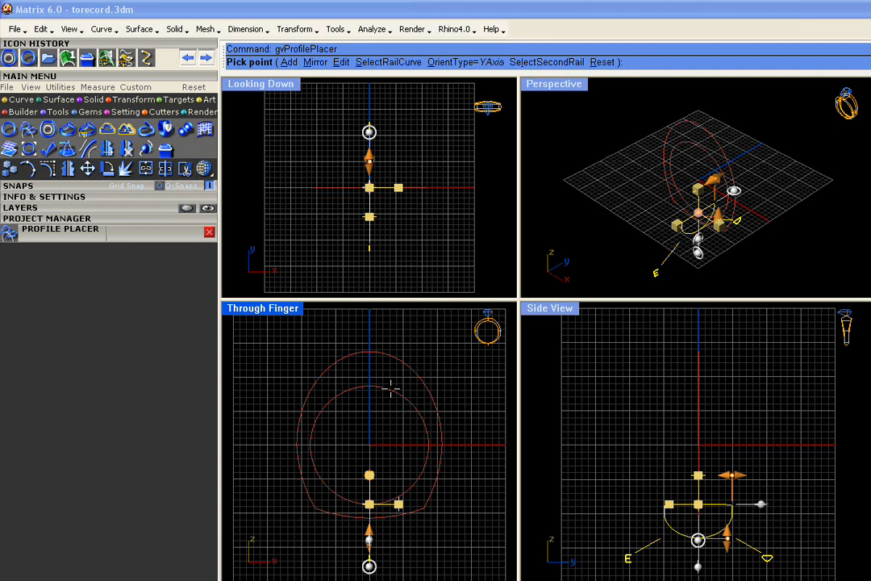
left_click(150, 234)
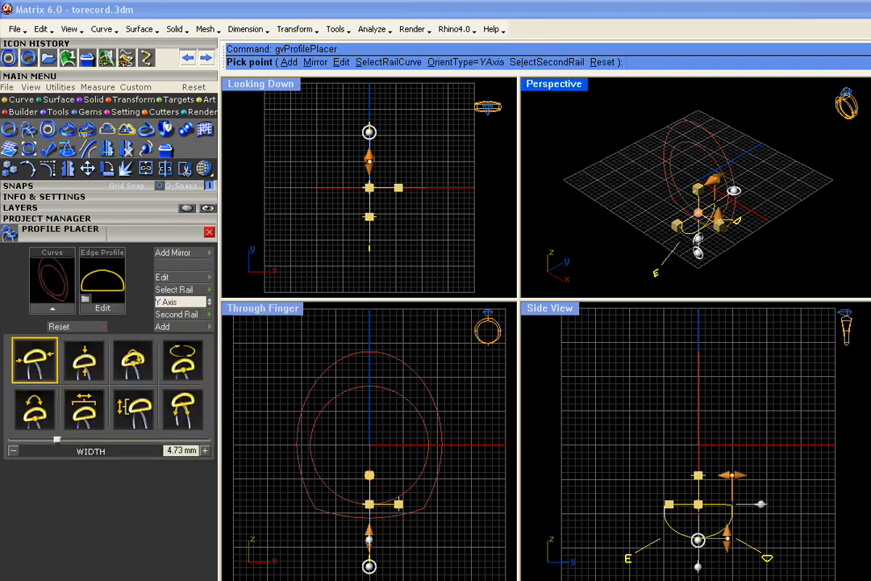
Assign the outer ring rail as the second rail so the profile's height spans both rails.
scroll(702, 178, "up", 6)
right_click_drag(703, 161, 714, 242)
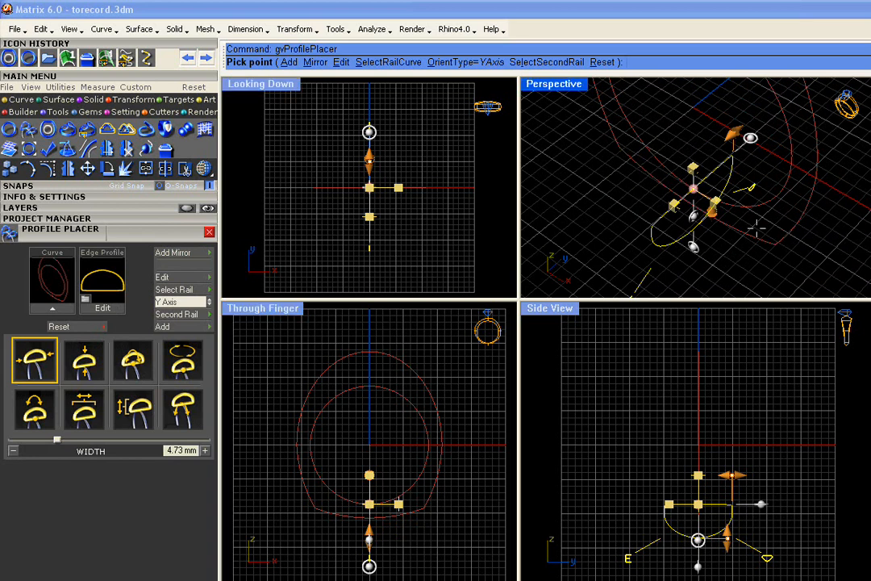
right_click_drag(686, 210, 704, 129)
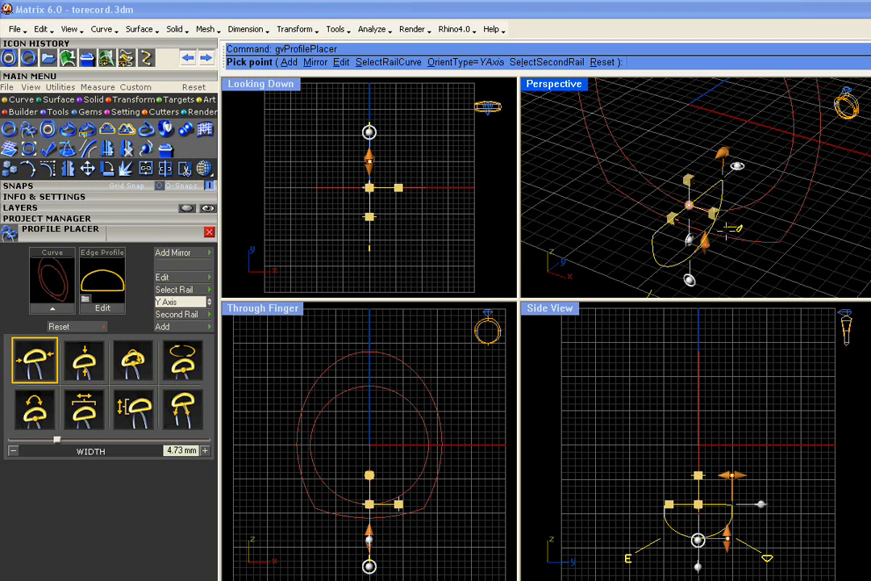
left_click(546, 62)
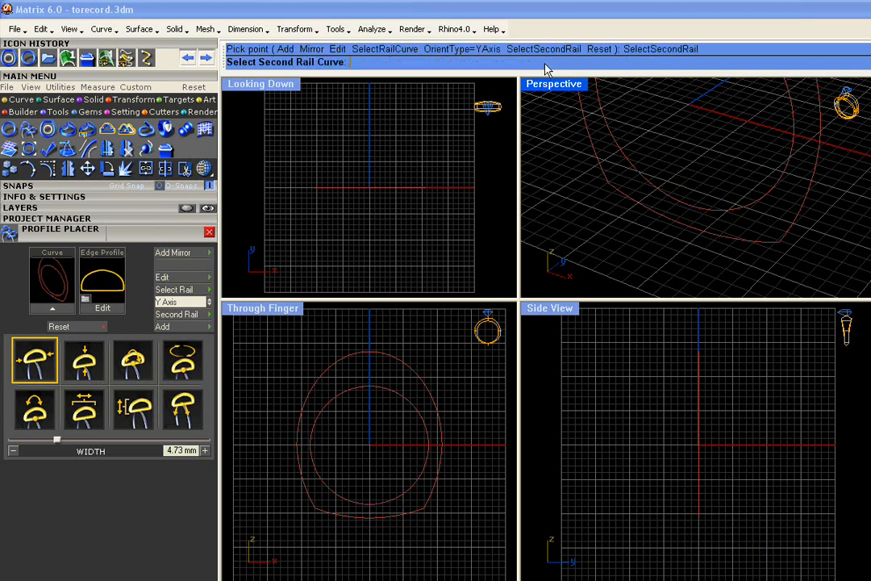
left_click(735, 239)
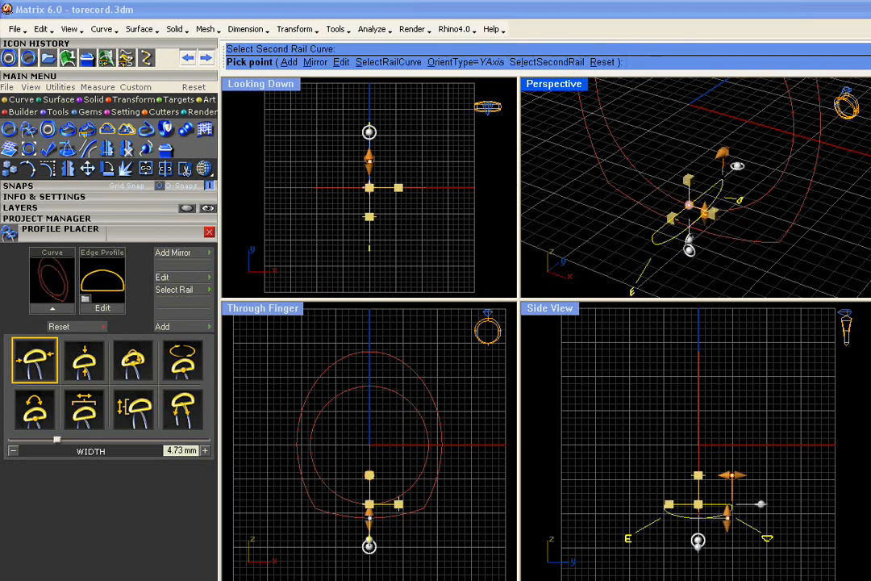
mouse_move(690, 206)
left_mouse_down()
mouse_move(623, 154)
mouse_move(604, 116)
mouse_move(633, 158)
mouse_move(684, 201)
mouse_move(726, 202)
mouse_move(691, 207)
mouse_move(705, 212)
left_mouse_up()
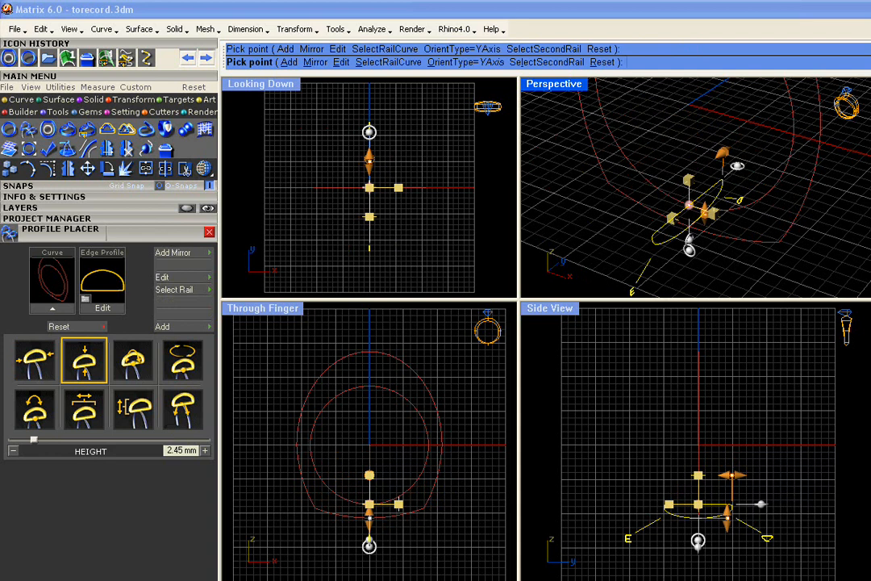
Narrow the profile at the base of the ring to a width of about 4.59 mm.
scroll(589, 204, "down", 4)
right_click_drag(589, 203, 591, 220)
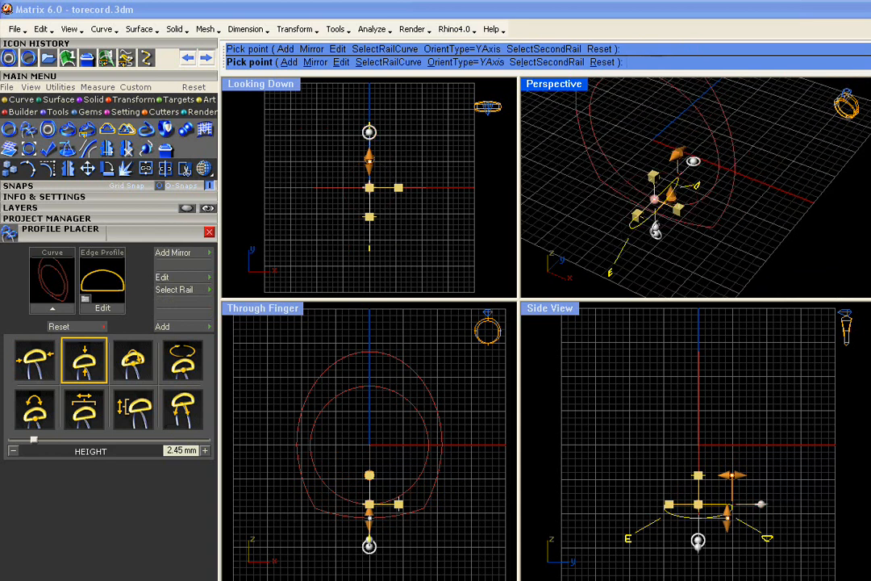
mouse_move(679, 154)
left_mouse_down()
mouse_move(664, 169)
mouse_move(669, 162)
left_mouse_up()
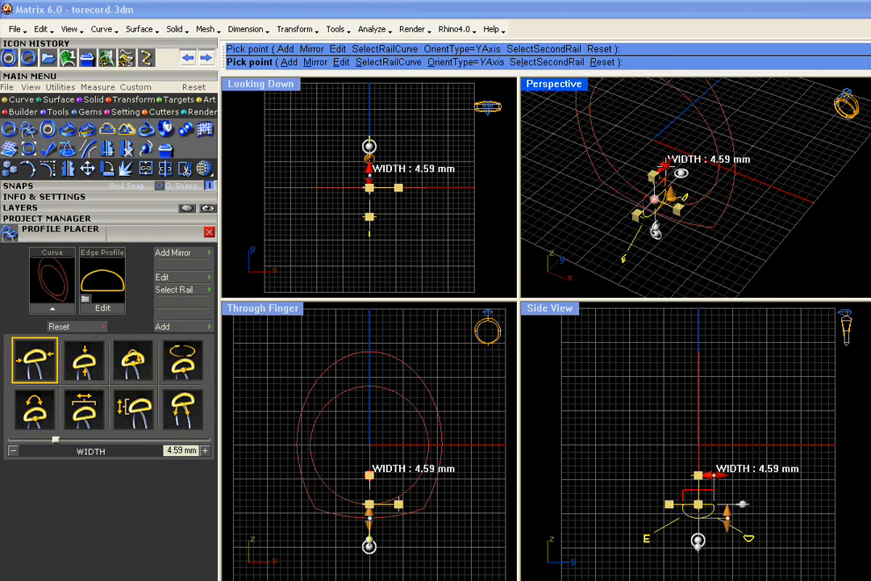
Add a second profile and move it to the top of the ring, at 50% along the curve.
left_click(290, 64)
scroll(619, 198, "down", 2)
scroll(666, 244, "up", 2)
scroll(667, 244, "up", 2)
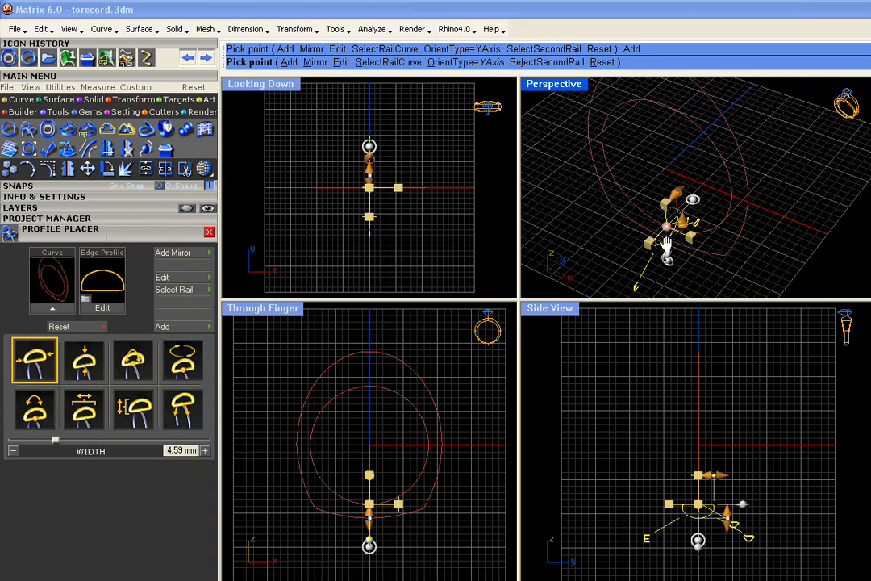
right_click_drag(667, 245, 661, 288, "shift")
left_click_drag(662, 271, 669, 158)
scroll(671, 162, "down", 3)
right_click_drag(652, 172, 632, 157)
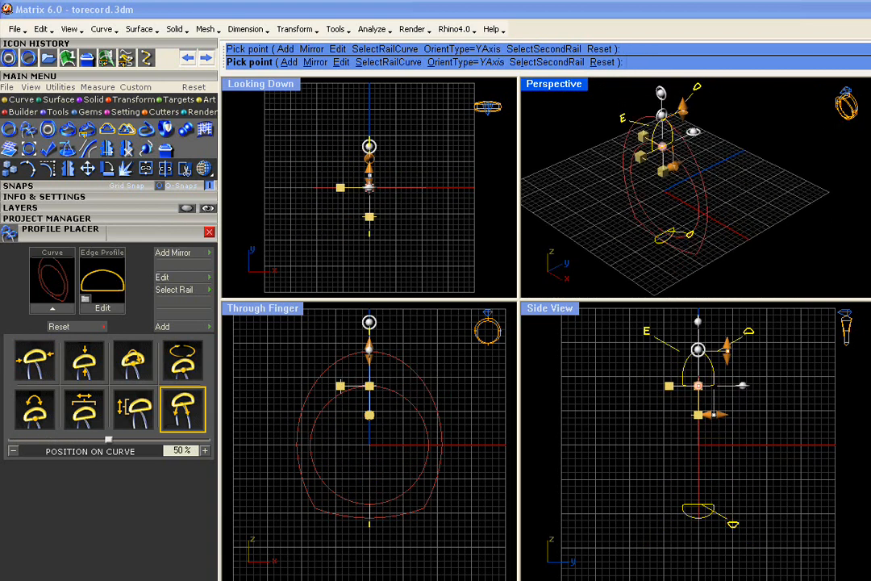
Widen the top profile to about 9.96 mm, change its shape to profileplacer_35, and finish placing profiles.
mouse_move(674, 166)
left_click_drag(674, 166, 649, 150)
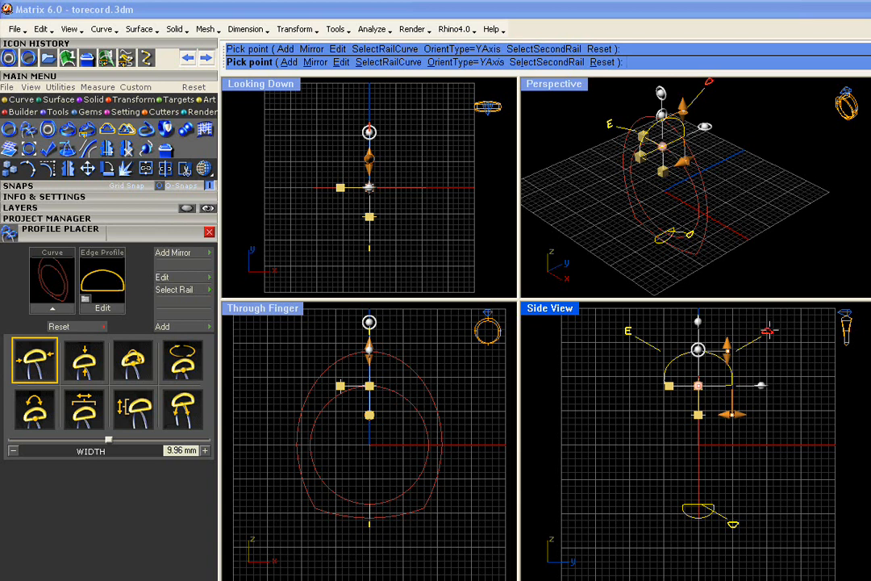
left_click(98, 288)
left_click_drag(590, 561, 357, 373)
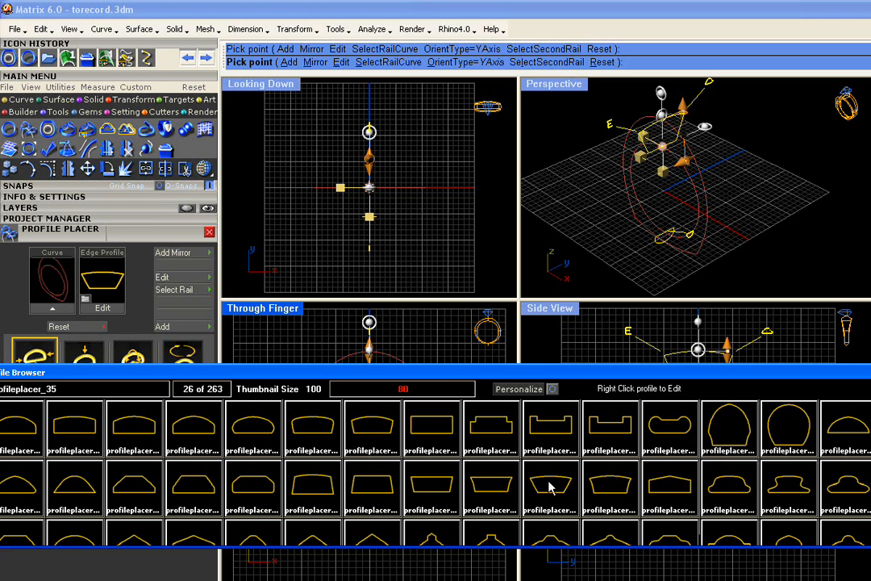
left_click(548, 487)
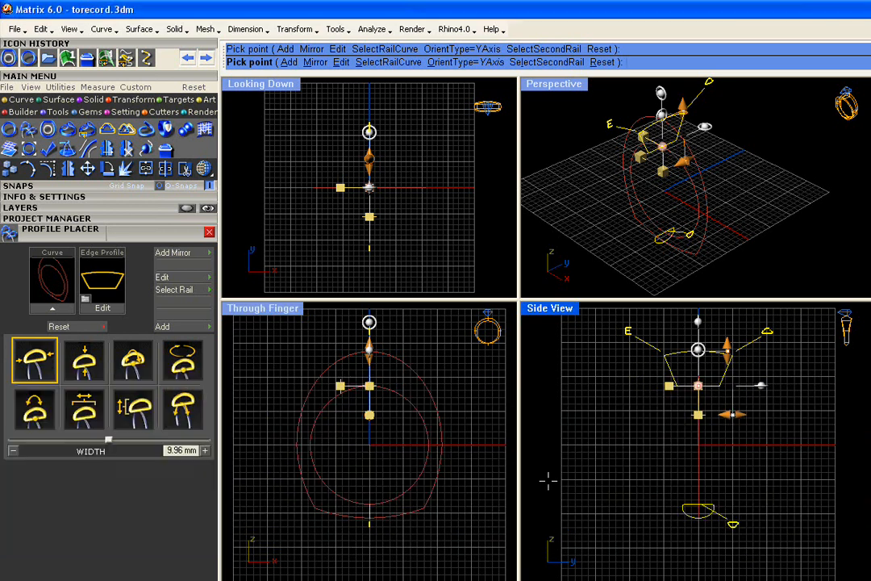
right_click_drag(726, 194, 736, 120)
right_click(739, 126)
right_click_drag(738, 194, 725, 220)
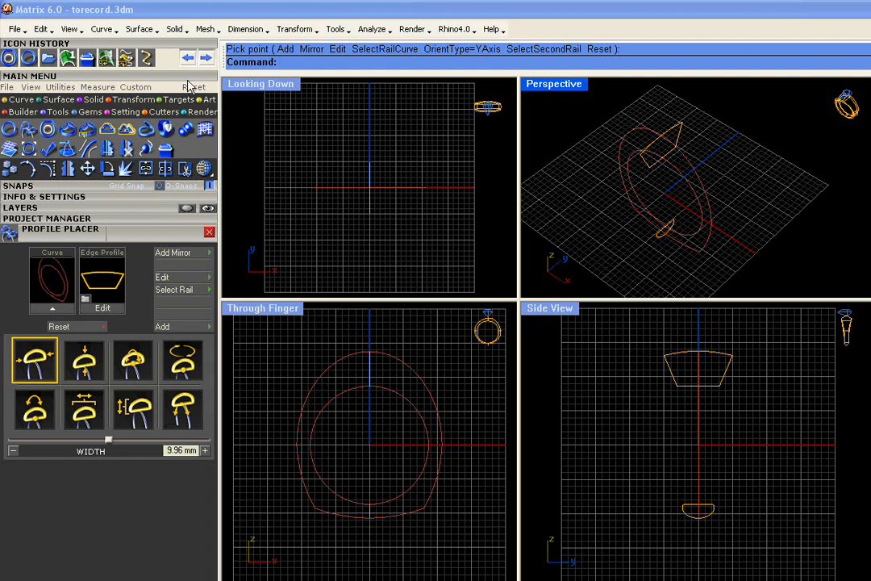
Create a closed Sweep Multi surface using the inner and outer ring rails and the two placed profiles.
left_click(70, 101)
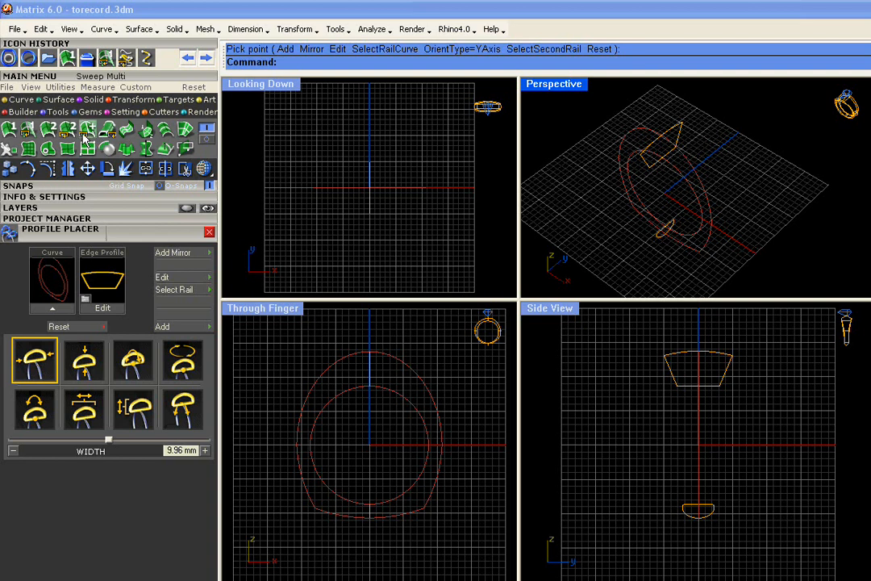
left_click(86, 131)
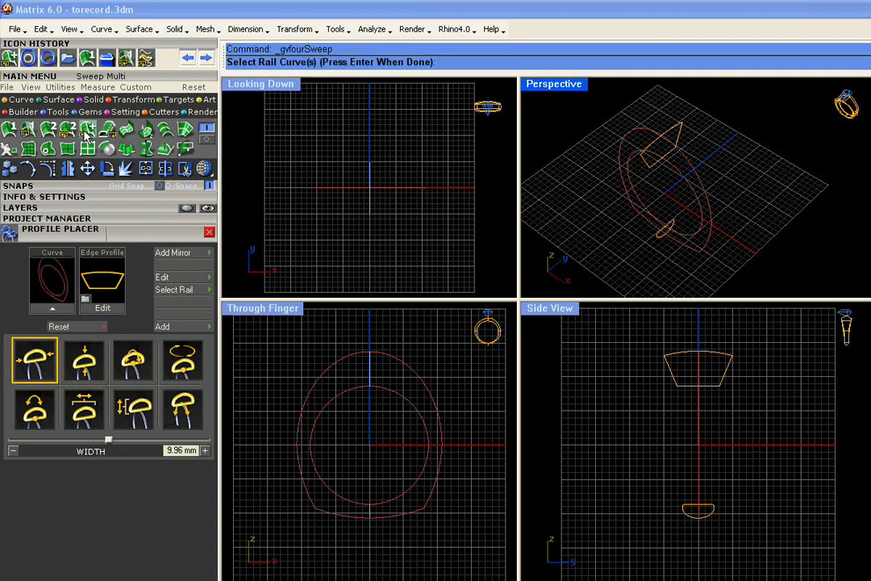
left_click(695, 179)
left_click(692, 197)
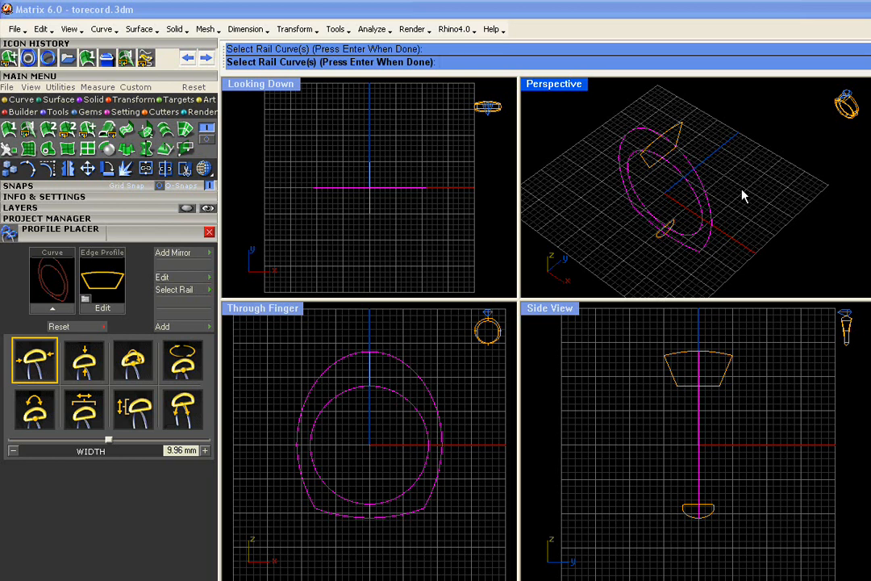
key("Return")
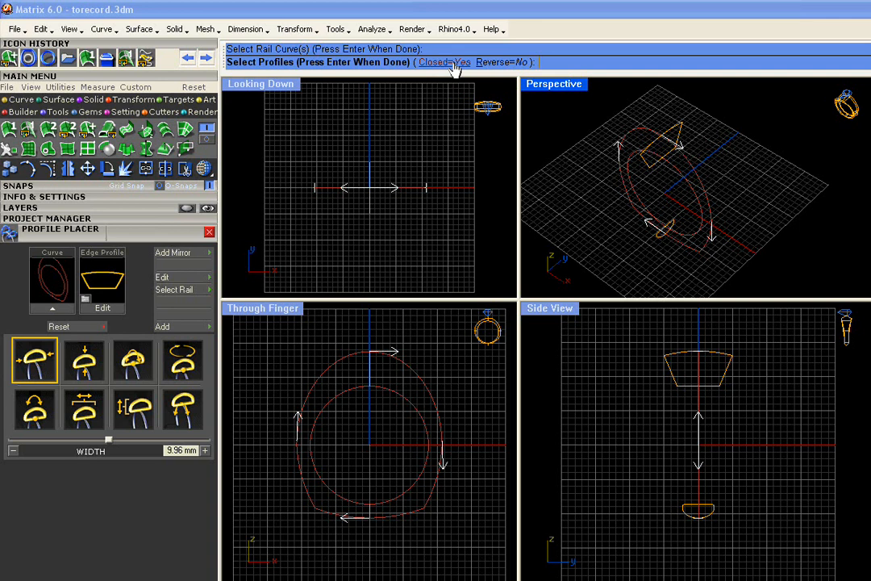
left_click(675, 129)
left_click(670, 225)
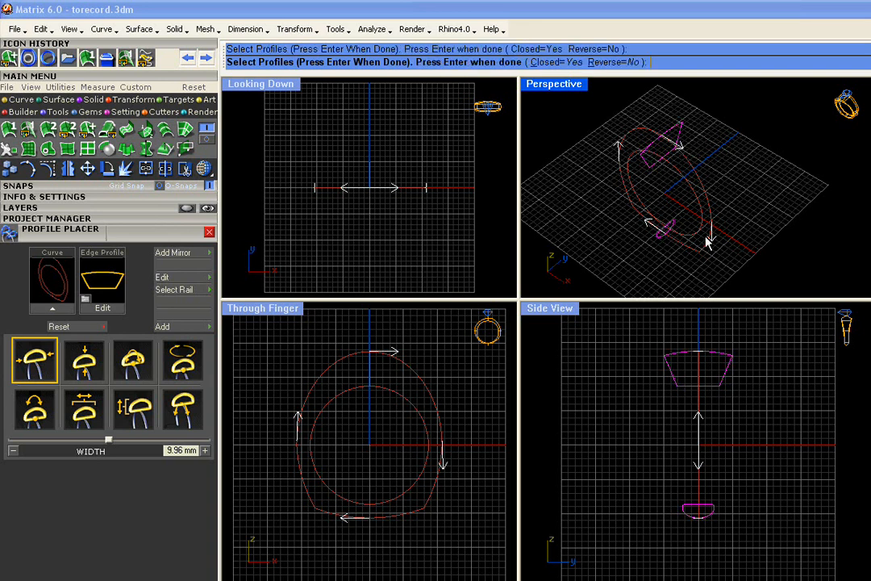
key("Return")
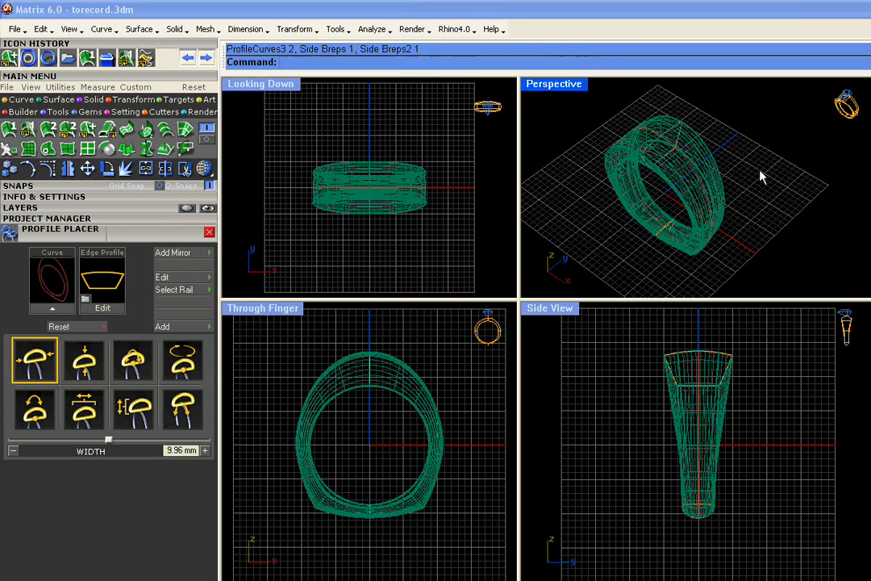
Examine the swept ring in shaded display around its base, inner band, sides and top.
left_click(167, 145)
mouse_move(648, 208)
right_mouse_down()
mouse_move(674, 97)
mouse_move(584, 294)
mouse_move(805, 202)
mouse_move(799, 170)
mouse_move(742, 121)
mouse_move(695, 133)
mouse_move(662, 113)
mouse_move(613, 121)
mouse_move(583, 141)
mouse_move(672, 132)
mouse_move(810, 216)
mouse_move(744, 258)
mouse_move(605, 215)
mouse_move(581, 193)
mouse_move(733, 218)
mouse_move(621, 193)
mouse_move(688, 250)
mouse_move(768, 245)
mouse_move(789, 262)
mouse_move(751, 242)
right_mouse_up()
scroll(726, 129, "up", 5)
right_click_drag(740, 187, 752, 115)
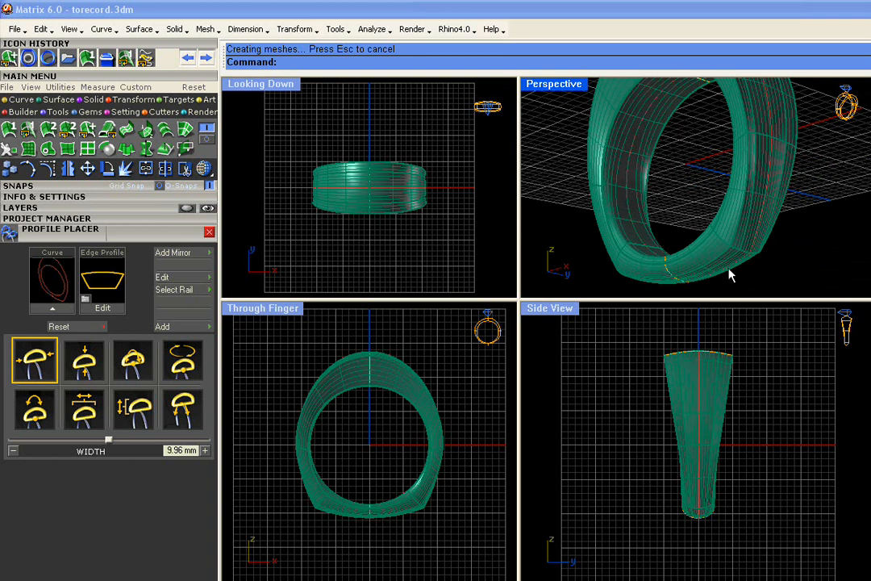
right_click_drag(681, 237, 850, 301)
scroll(754, 280, "up", 6)
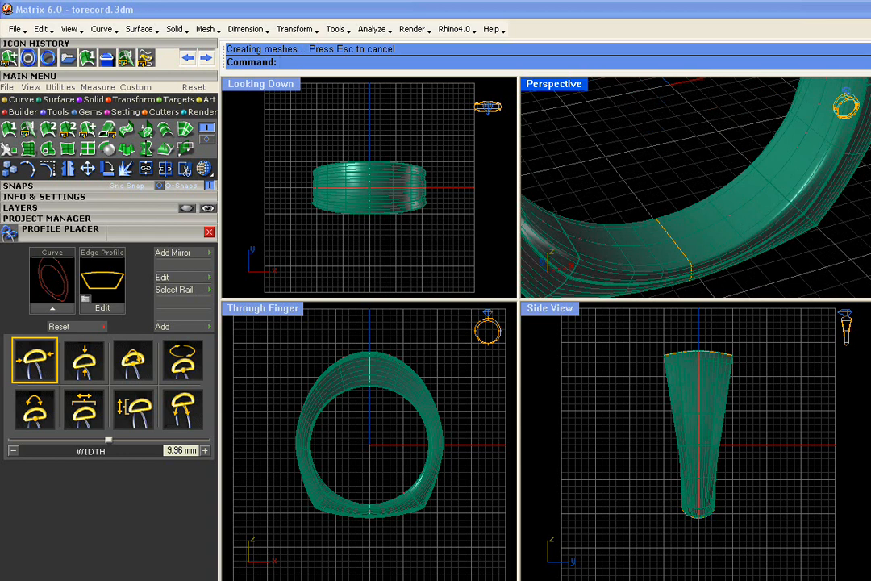
scroll(718, 238, "down", 5)
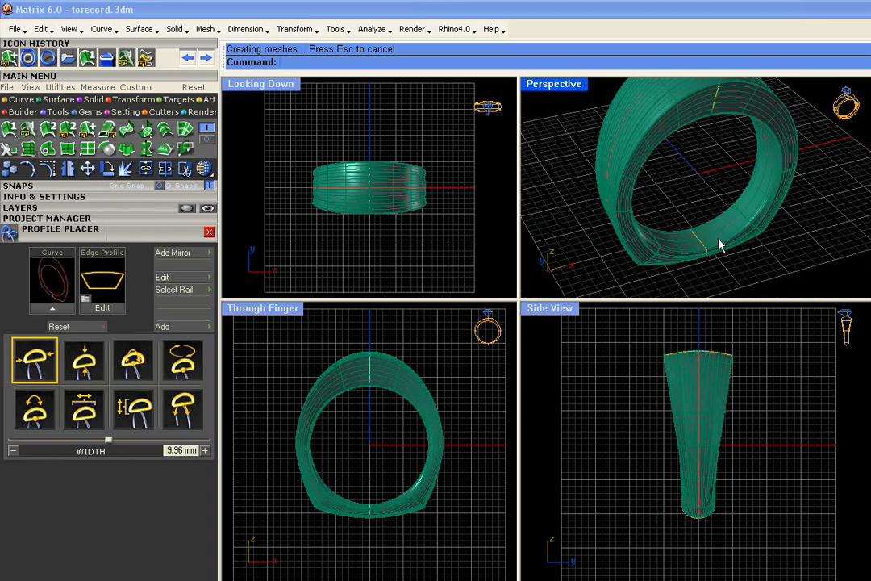
right_click_drag(713, 194, 646, 240)
scroll(734, 246, "up", 3)
scroll(679, 270, "down", 5)
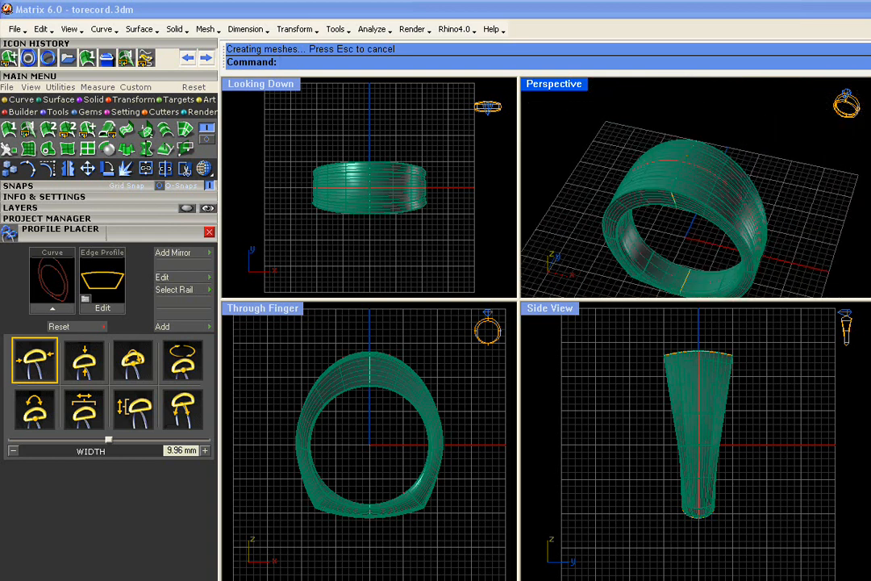
scroll(694, 198, "up", 5)
right_click_drag(692, 194, 577, 172)
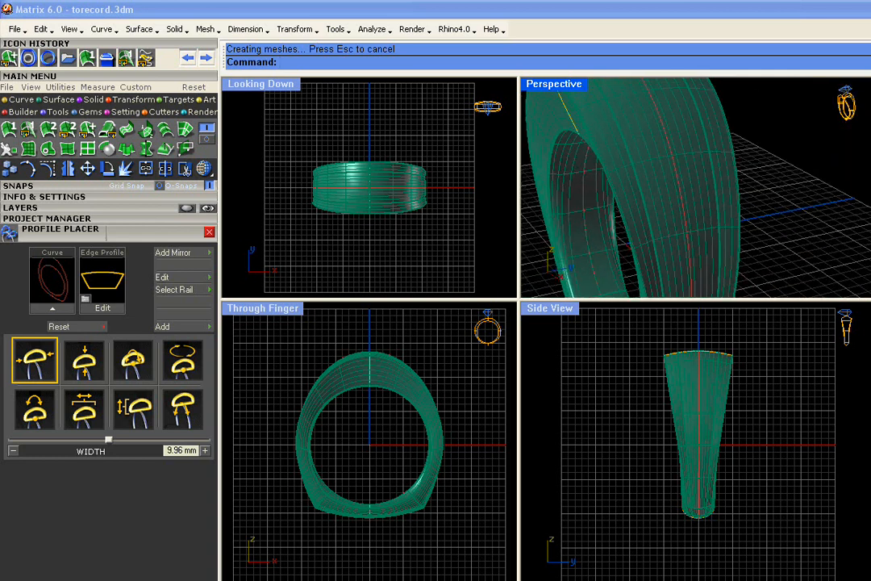
right_click_drag(690, 215, 623, 139)
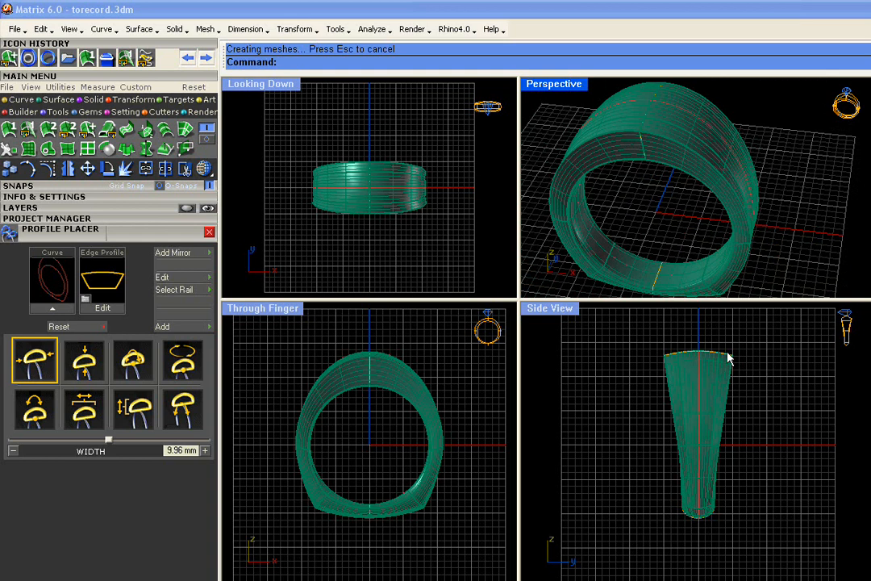
Save the whole ring with its rails and profiles into slot 14 of the Default project, and clear the selection.
right_click_drag(715, 193, 691, 226)
left_click_drag(768, 117, 592, 282)
left_click(111, 219)
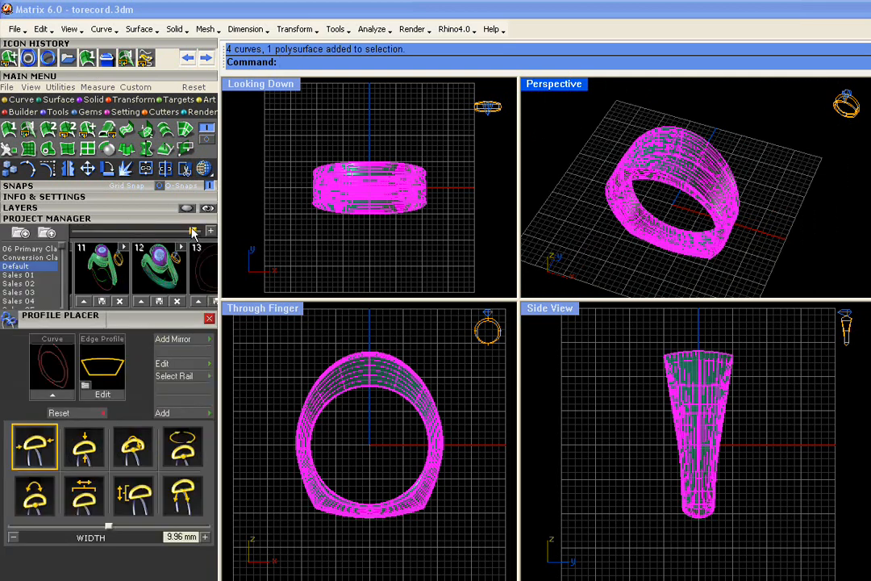
left_click_drag(192, 231, 198, 231)
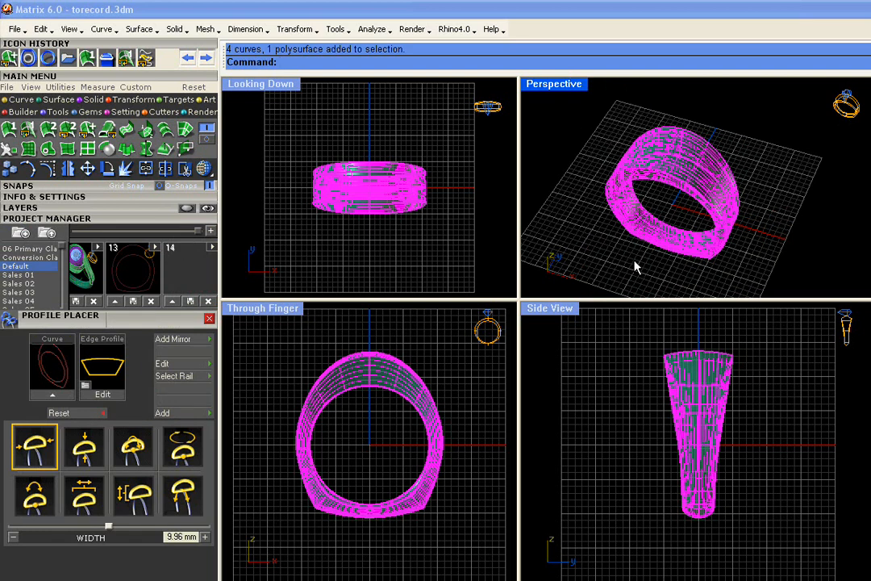
left_click(173, 301)
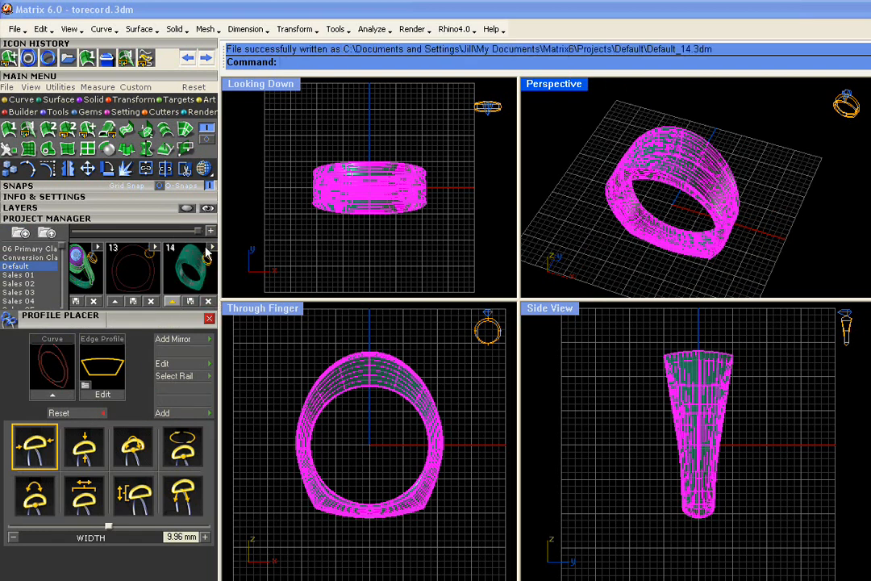
left_click(579, 262)
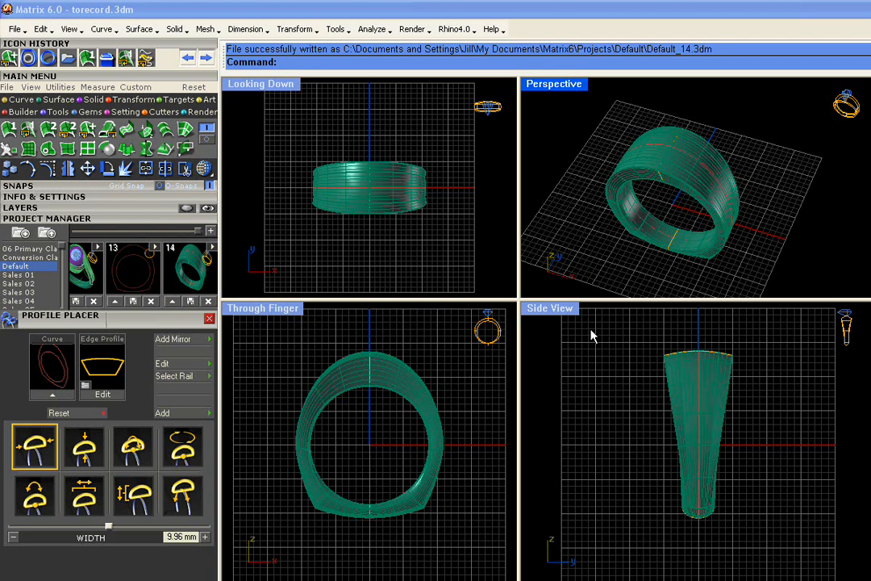
Reopen the profile at the top of the ring in Profile Placer and switch it to control point editing.
scroll(732, 359, "up", 3)
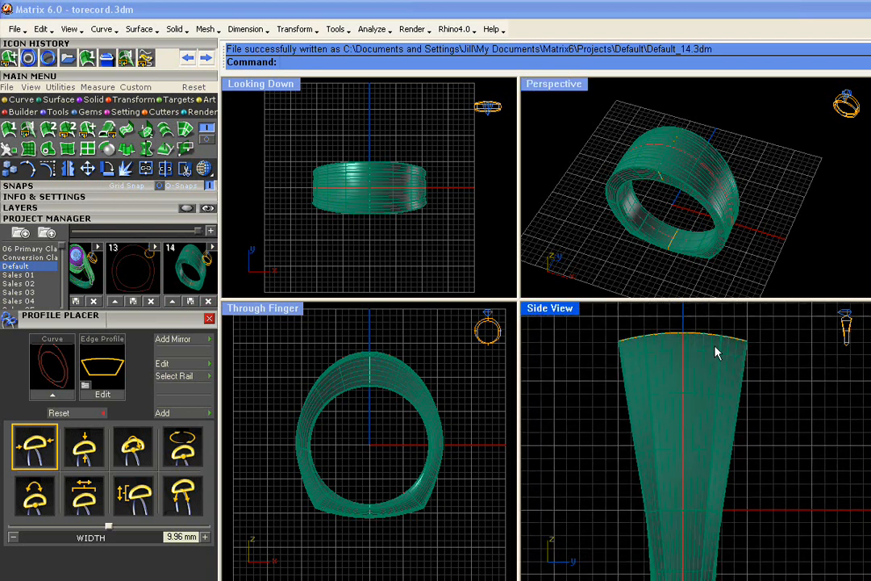
left_click(707, 339)
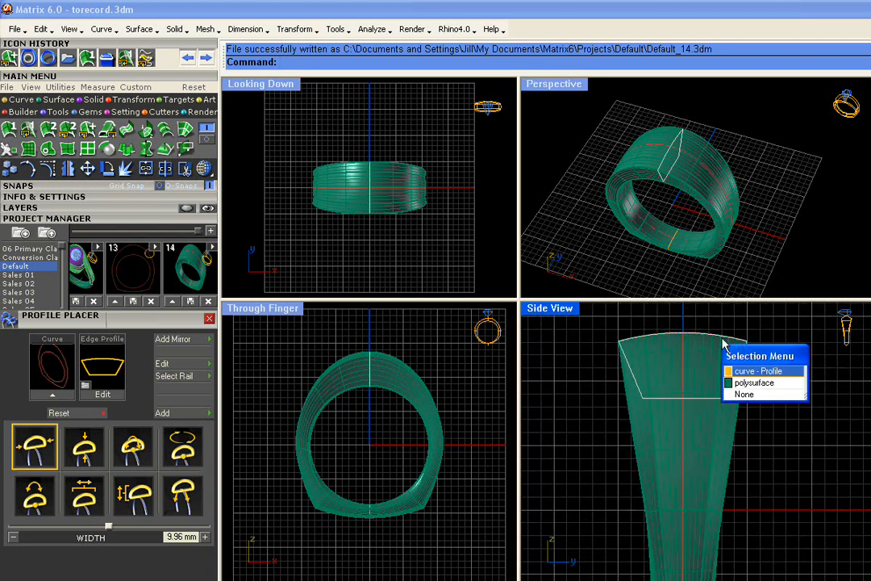
left_click(756, 372)
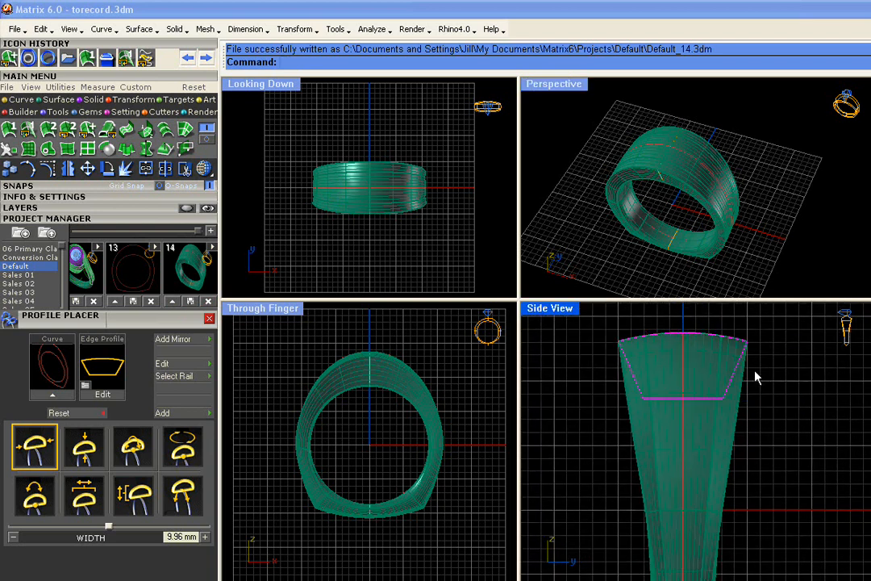
right_click(718, 345)
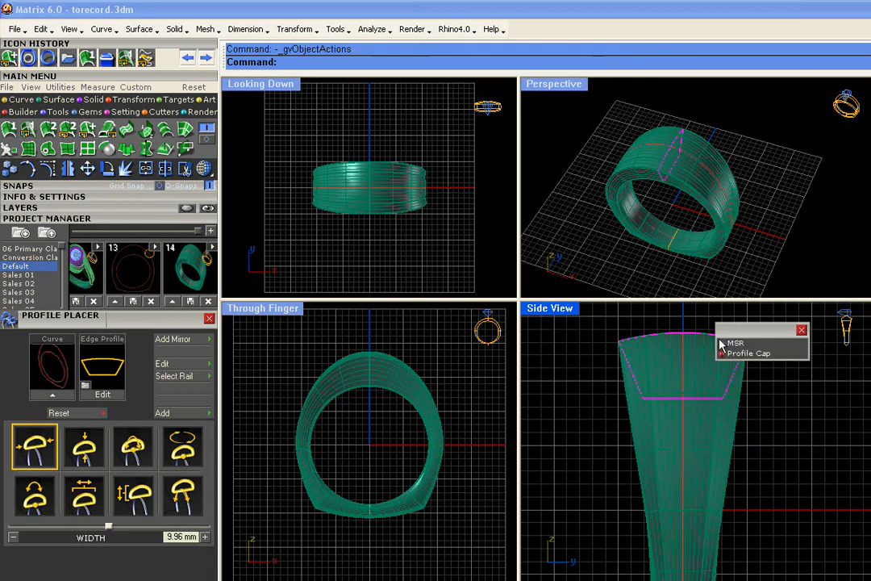
left_click(731, 344)
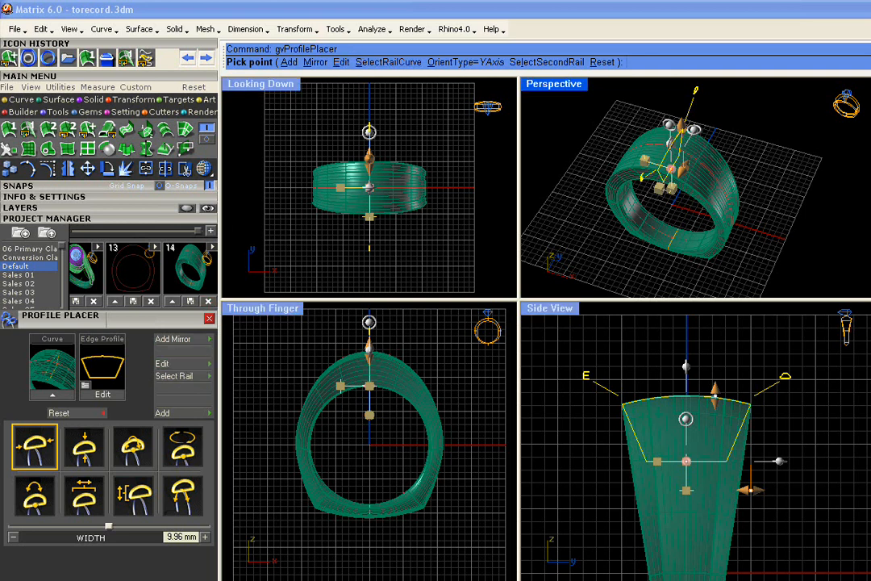
left_click(589, 372)
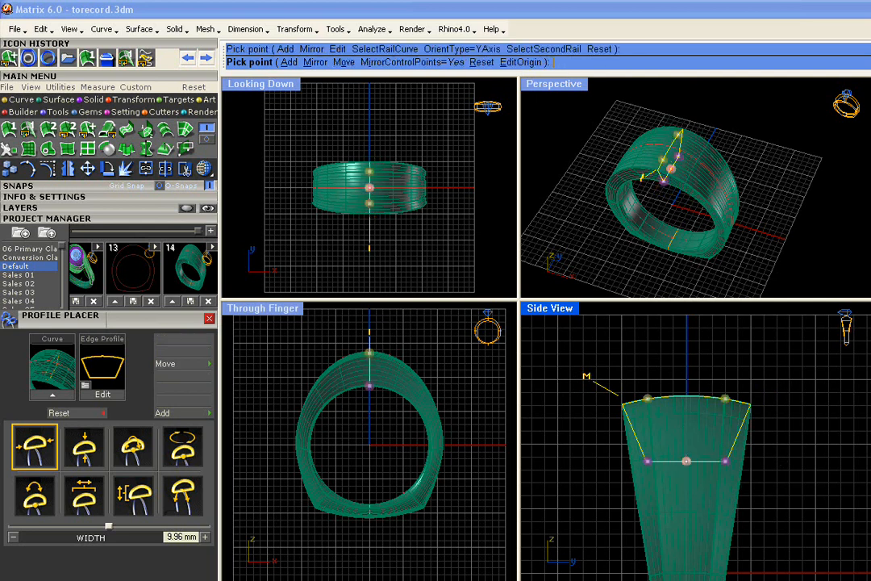
Move the top profile's mirrored upper control points out to its upper corners, adjust the lower ones slightly outward, and finish editing.
scroll(714, 419, "up", 3)
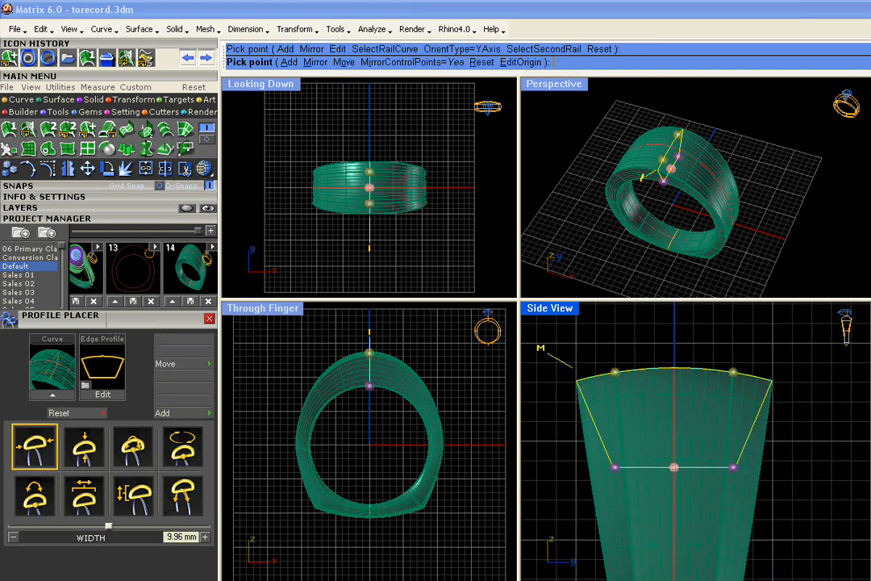
left_click(615, 372)
mouse_move(616, 373)
left_mouse_down()
mouse_move(601, 371)
mouse_move(637, 372)
mouse_move(577, 380)
mouse_move(633, 369)
mouse_move(613, 370)
left_mouse_up()
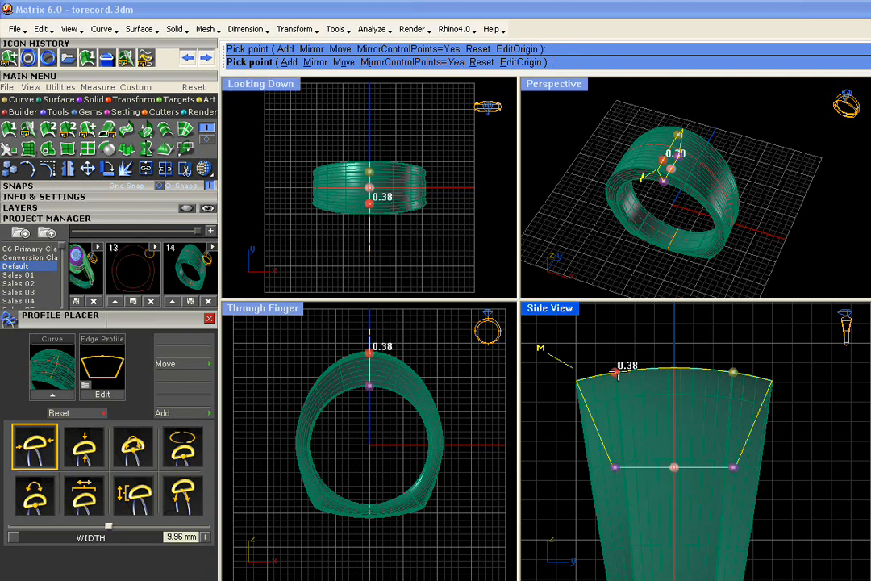
left_click_drag(617, 371, 576, 379)
mouse_move(615, 468)
left_mouse_down()
mouse_move(592, 416)
mouse_move(614, 467)
left_mouse_up()
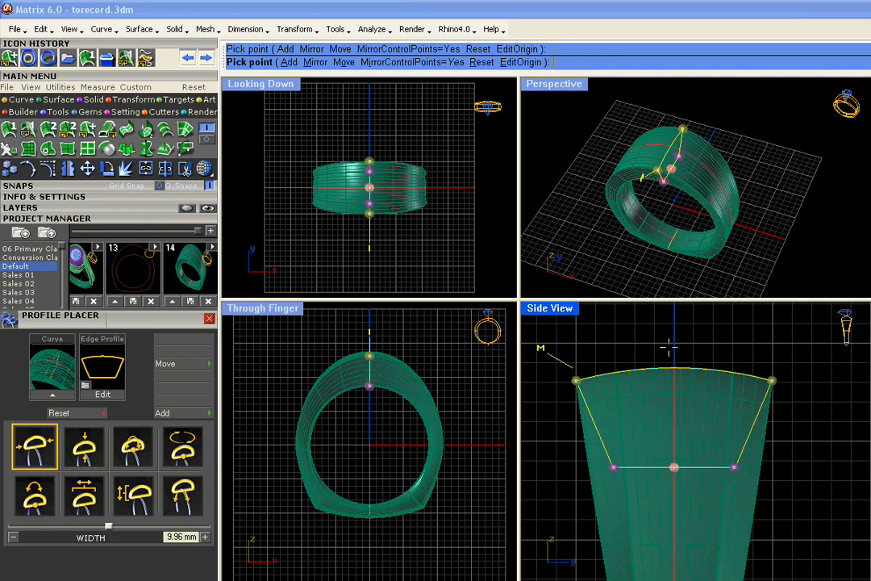
right_click(622, 352)
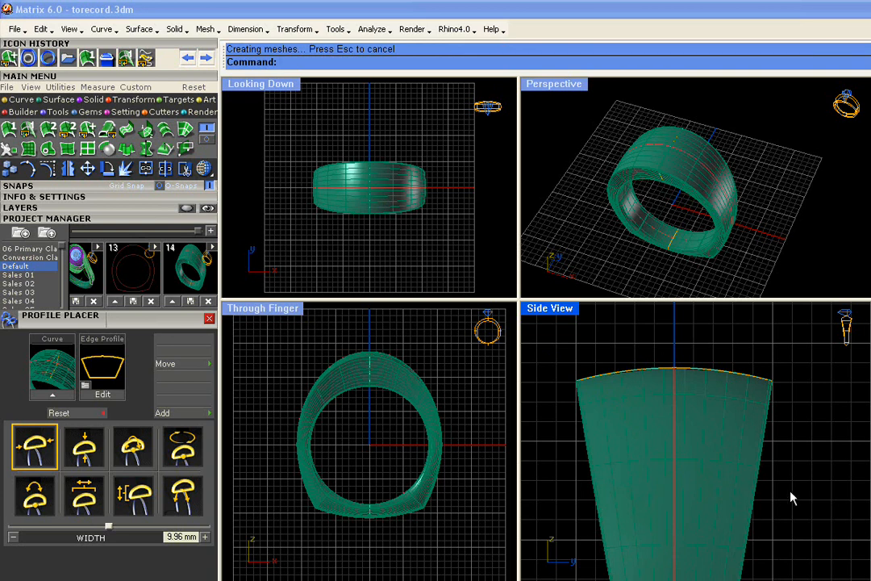
Undo and redo the top profile edit to compare both ring shapes, and inspect the ring's base from several angles.
key("ctrl+z")
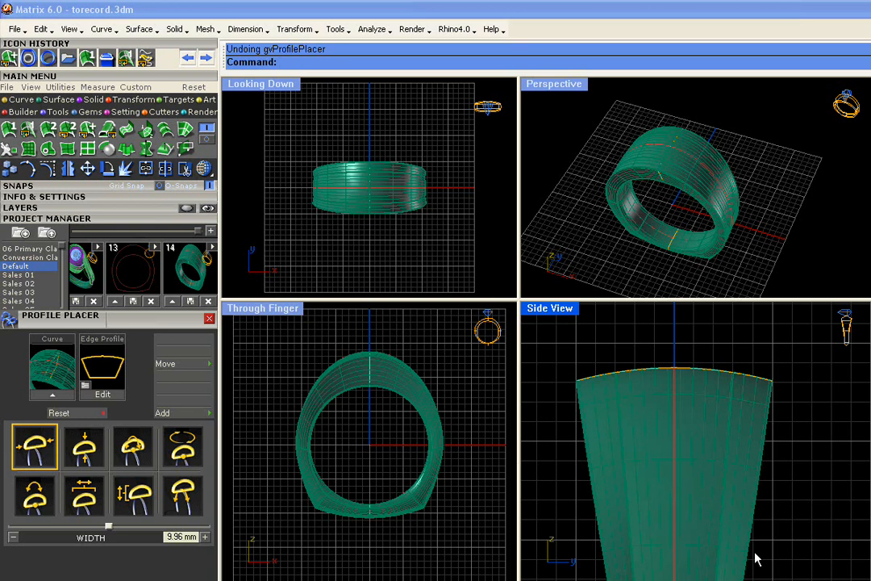
key("ctrl+y")
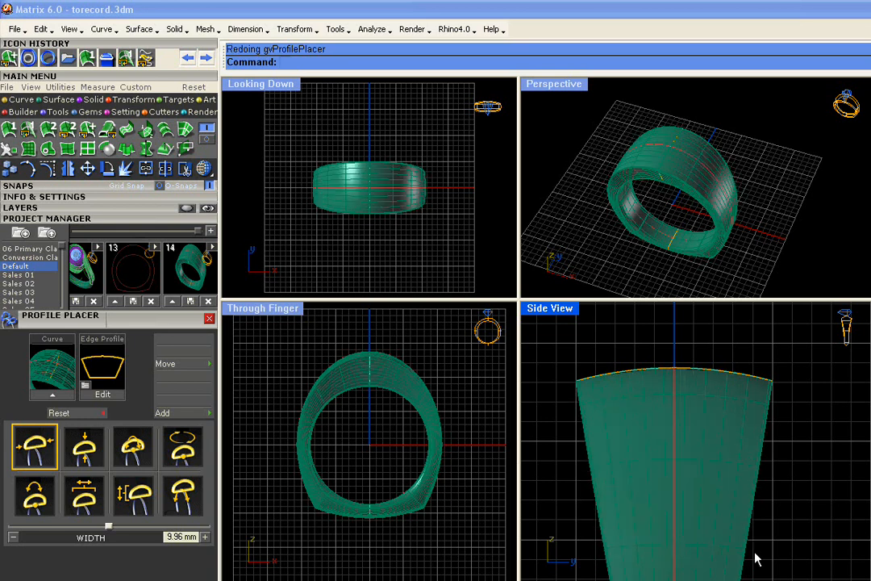
right_click_drag(658, 240, 655, 208)
scroll(648, 162, "down", 2)
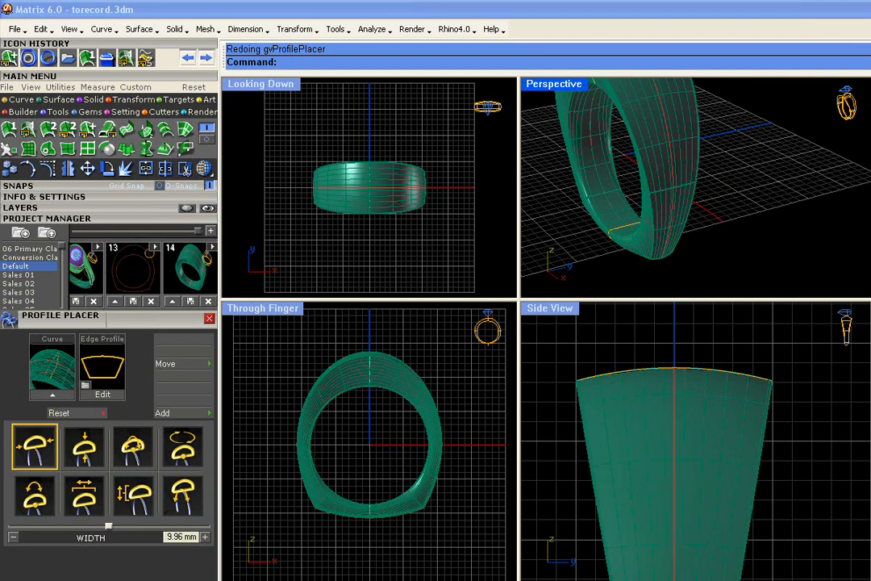
right_click_drag(660, 228, 662, 266)
scroll(684, 536, "down", 6)
right_click_drag(683, 535, 639, 374)
scroll(634, 249, "up", 3)
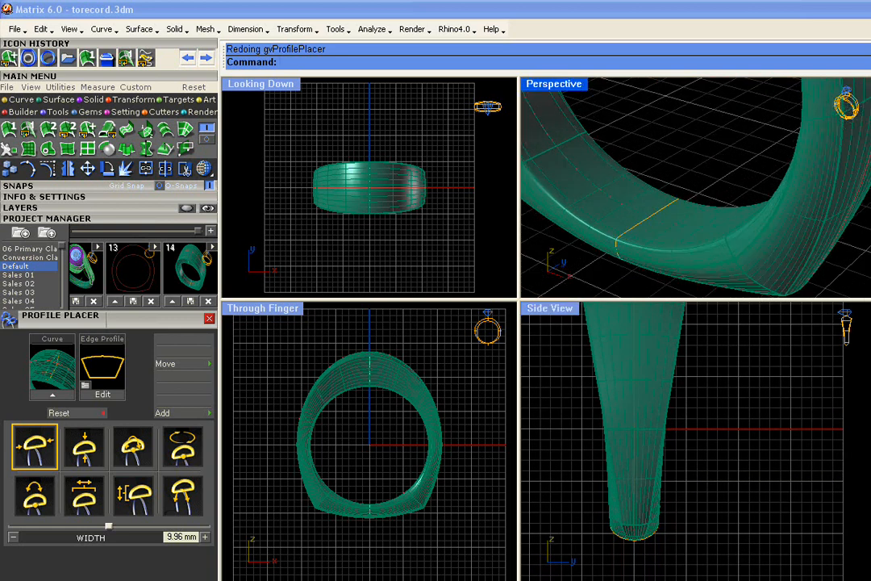
Reopen the half-round profile at the base of the ring in Profile Placer.
scroll(637, 510, "up", 3)
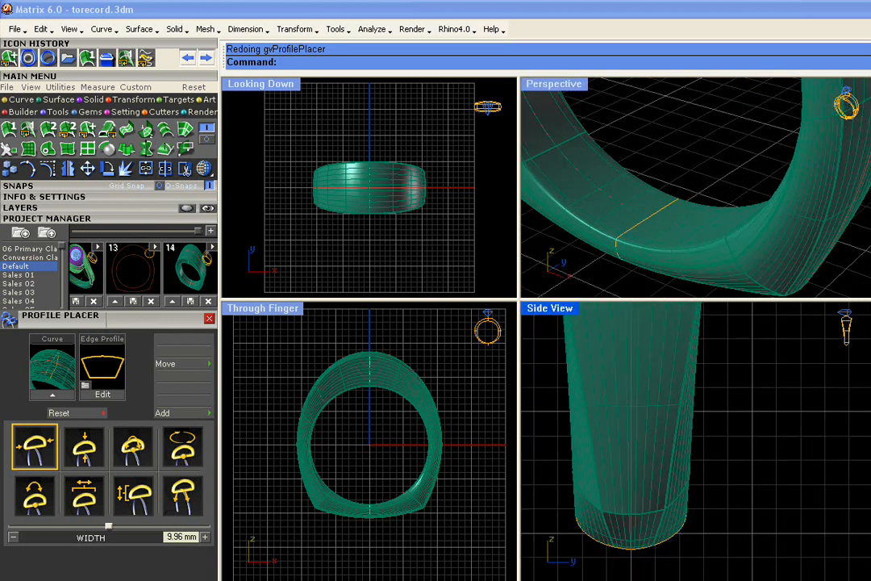
left_click(661, 219)
left_click(684, 247)
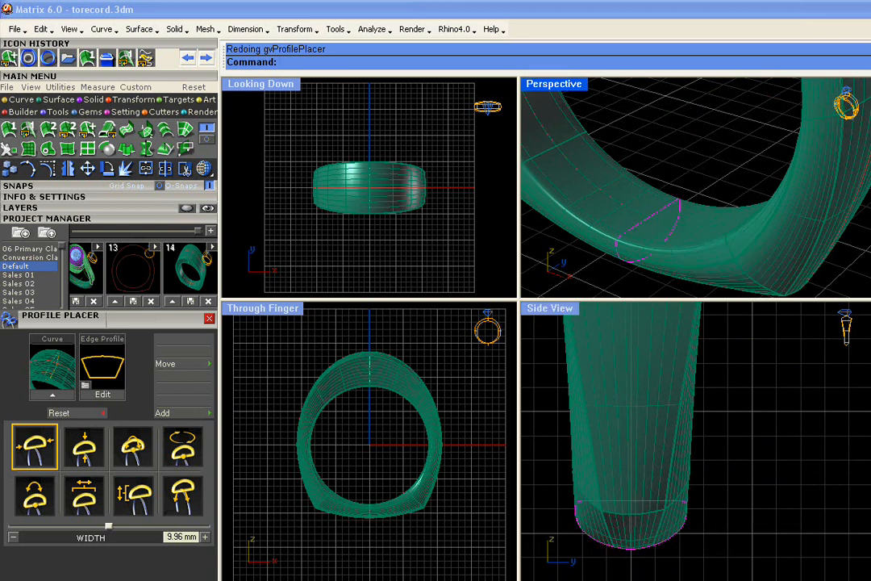
left_click(668, 211)
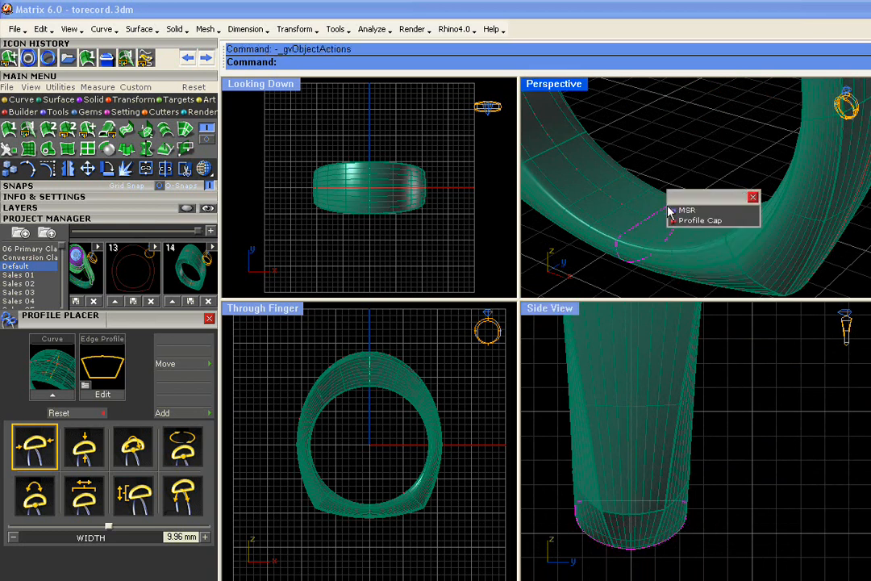
left_click(686, 220)
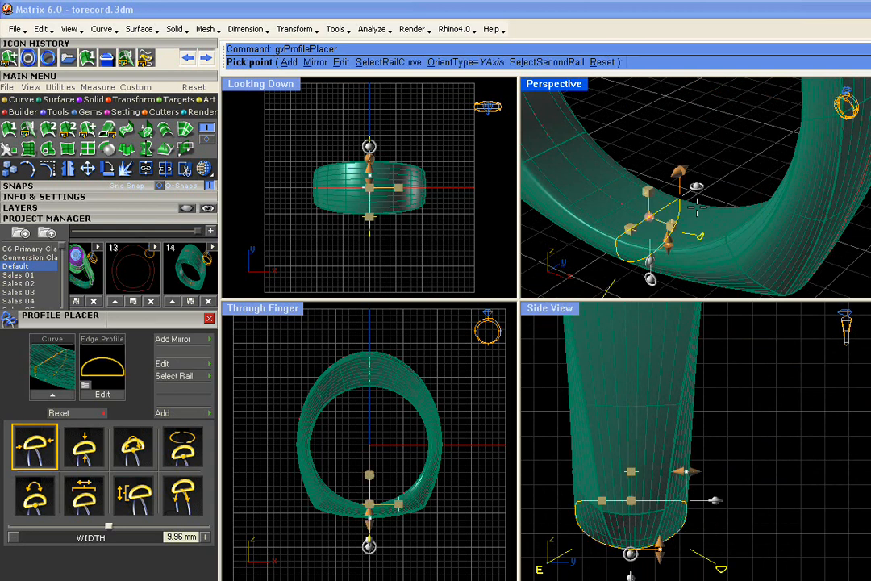
right_click_drag(697, 207, 635, 259)
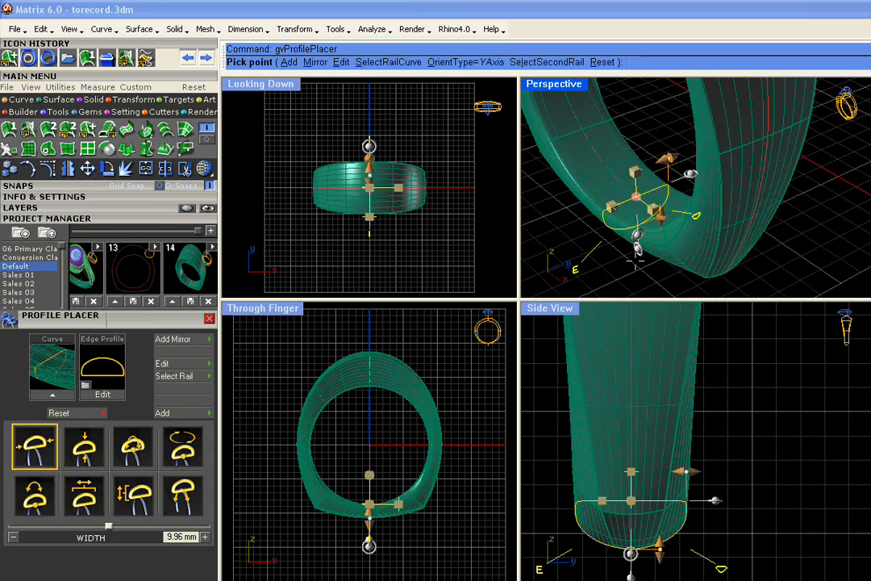
Switch the base profile to control point editing and move its mirrored side control points up to the ends of its flat edge.
left_click(576, 268)
right_click_drag(723, 243, 803, 216)
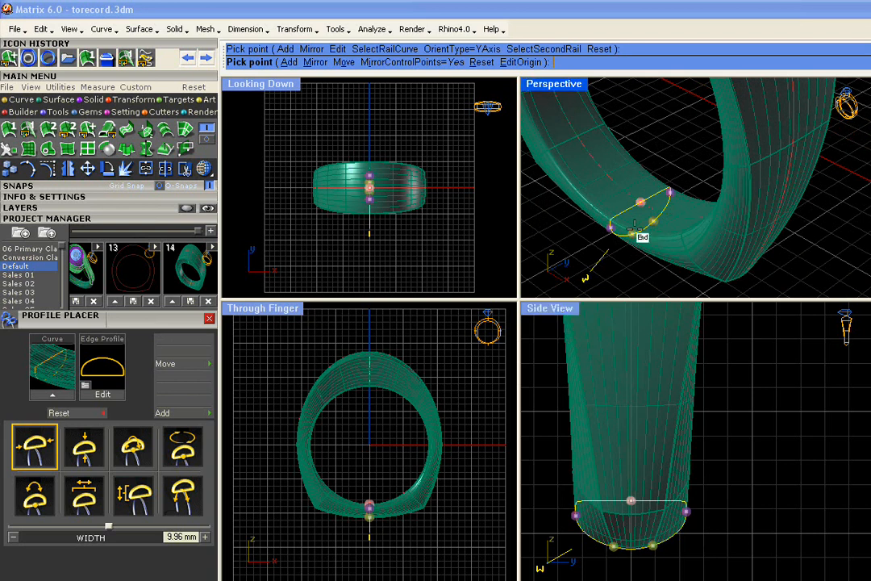
scroll(619, 229, "up", 4)
scroll(647, 557, "up", 5)
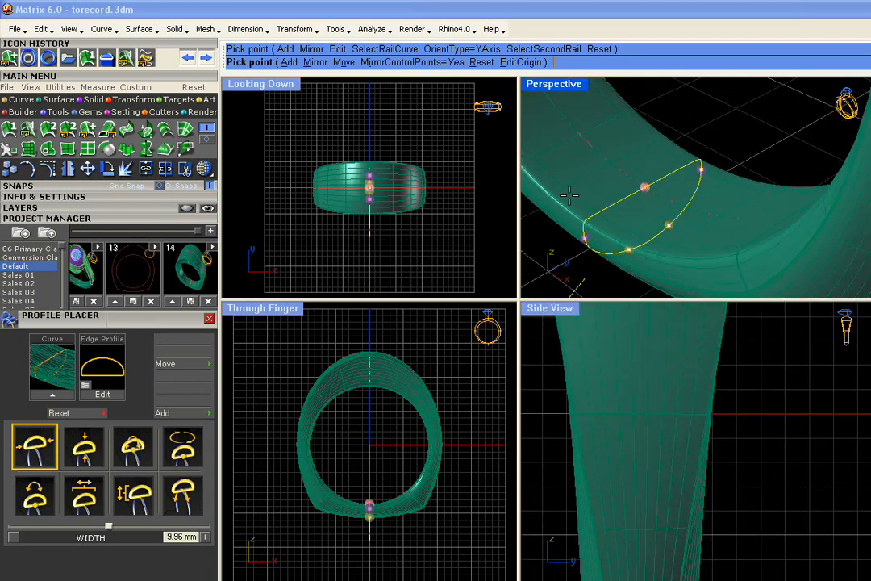
scroll(597, 238, "up", 2)
scroll(589, 244, "down", 2)
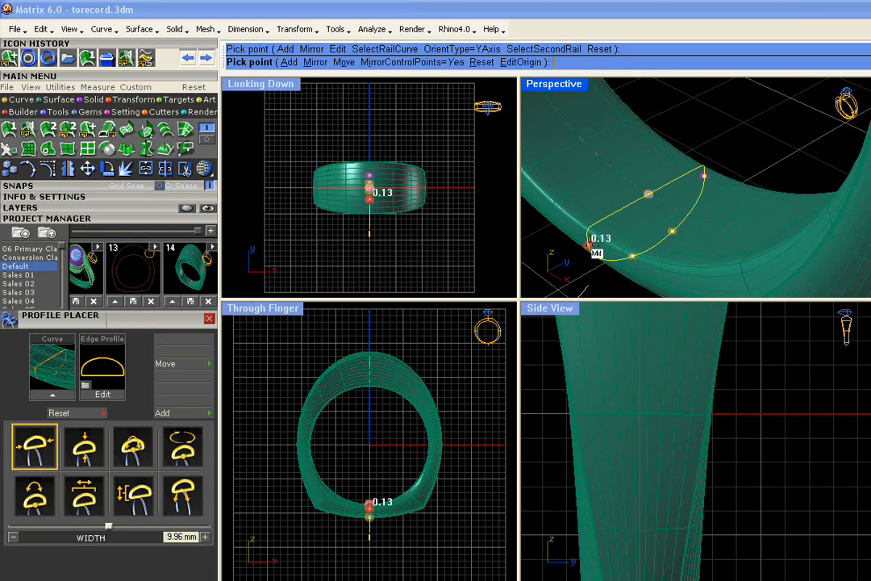
left_click(586, 228)
scroll(586, 228, "down", 5)
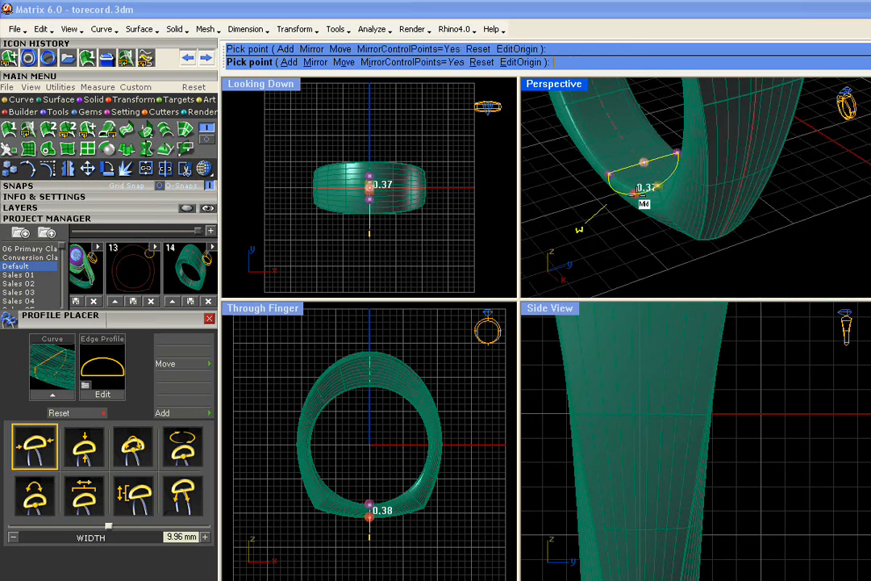
Adjust the base profile's mirrored lower control points slightly and finish editing to update the ring.
left_click(630, 197)
scroll(658, 232, "down", 6)
scroll(649, 363, "down", 4)
right_click_drag(647, 383, 649, 332)
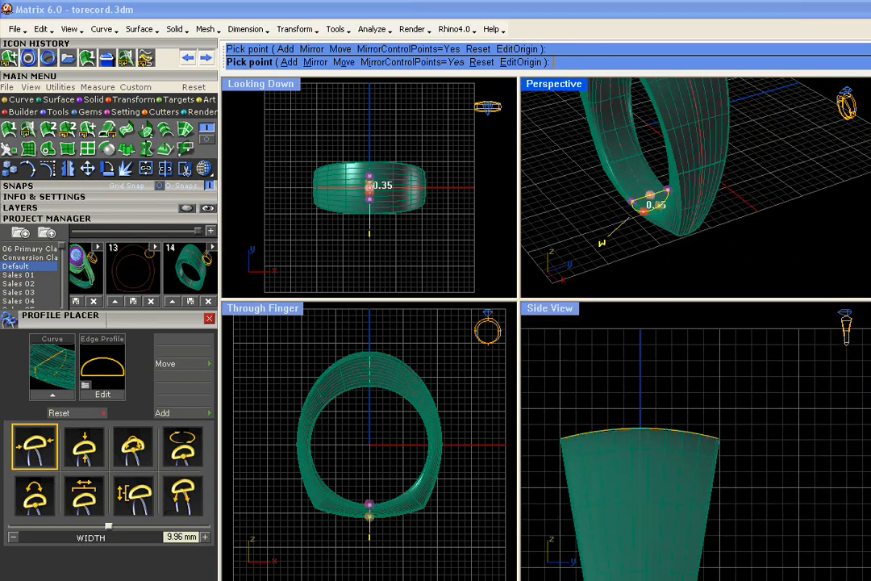
scroll(642, 205, "up", 5)
scroll(643, 212, "up", 2)
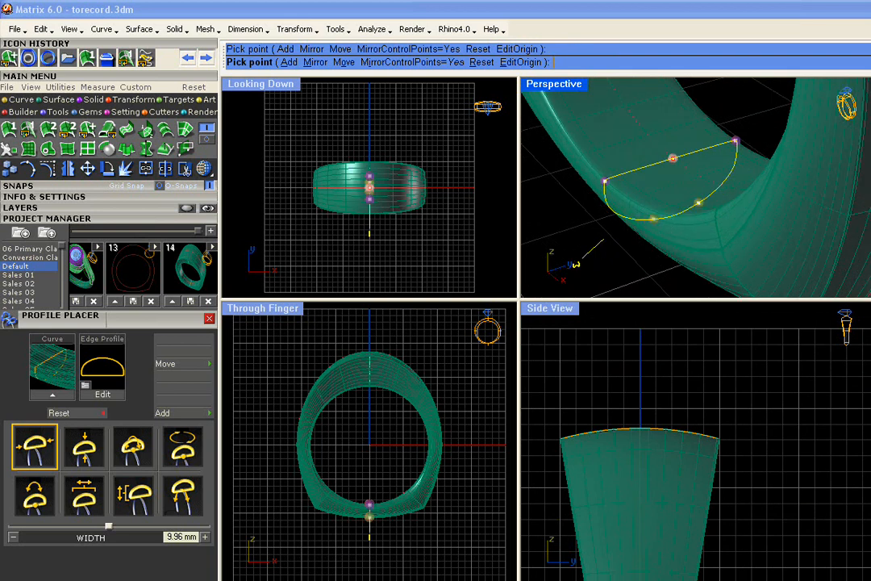
scroll(671, 210, "down", 1)
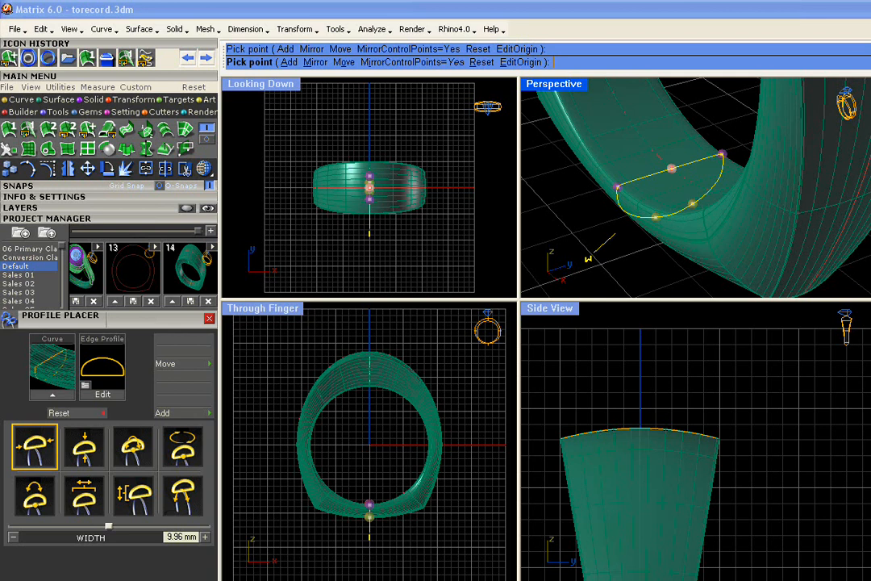
left_click(589, 256)
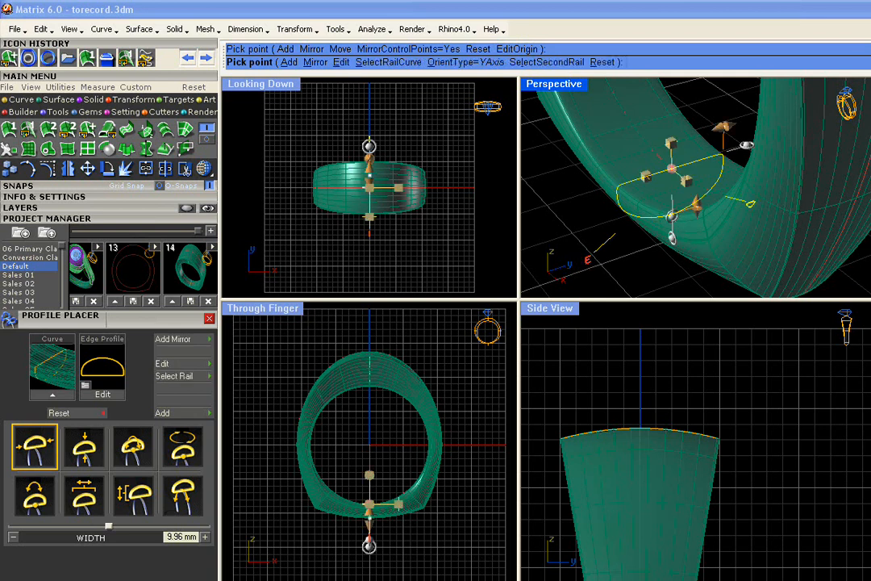
left_click(590, 257)
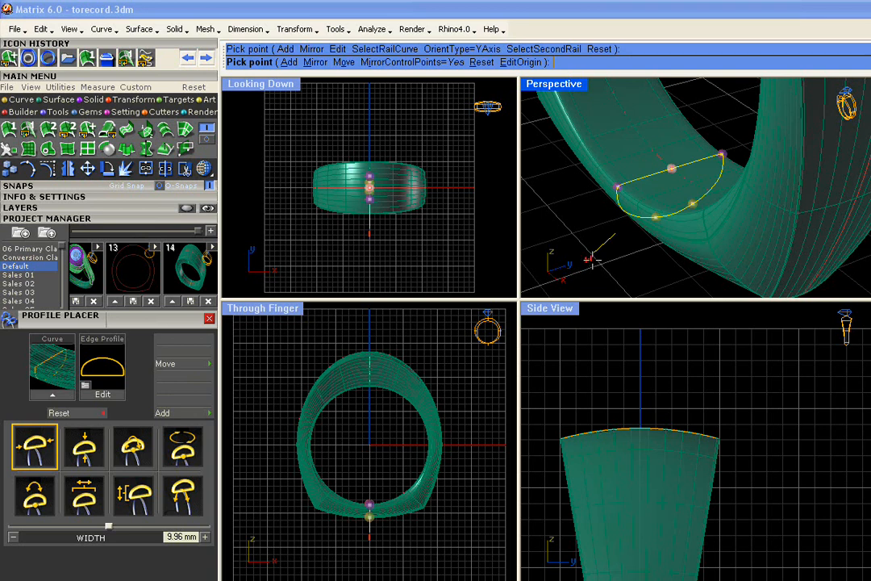
left_click(589, 257)
right_click(670, 200)
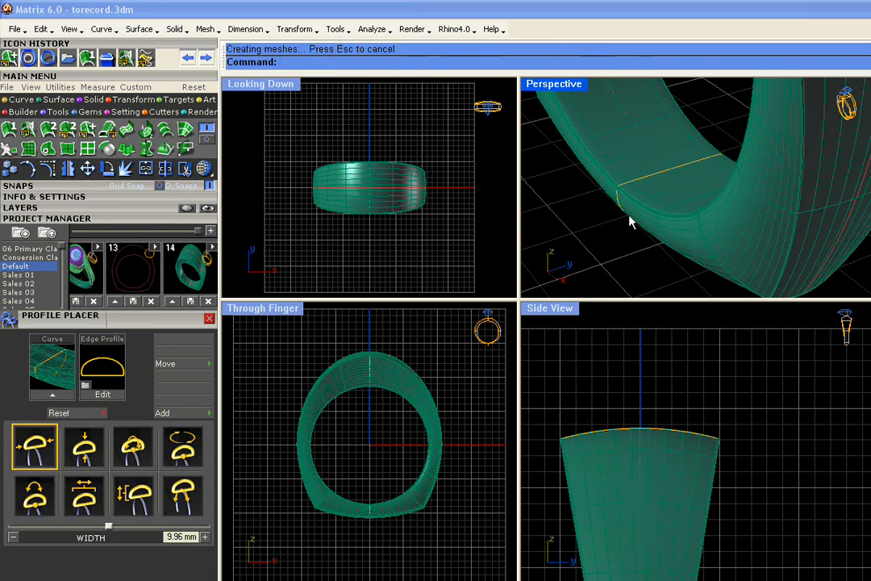
Examine the reshaped ring from above, below and the side, comparing its base with its top.
right_click_drag(656, 226, 677, 162)
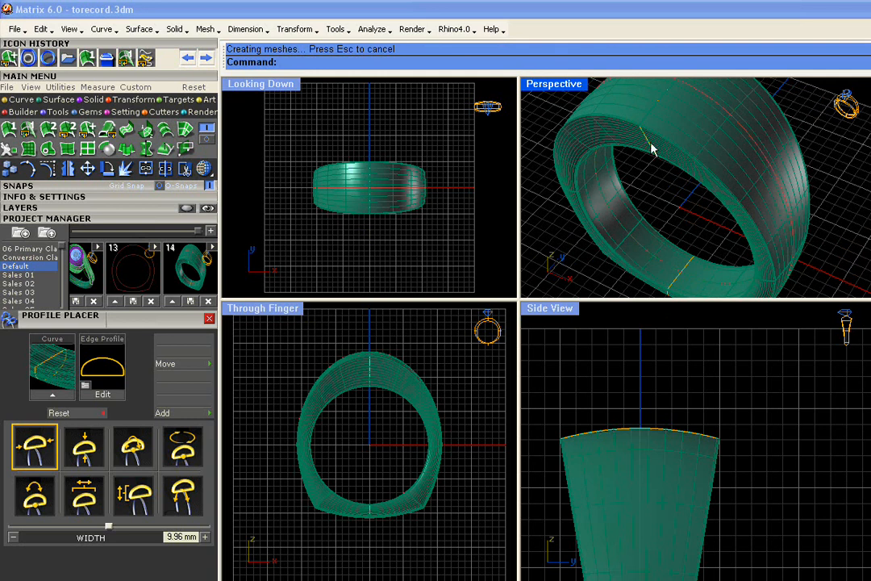
right_click_drag(579, 171, 776, 299)
right_click_drag(712, 255, 734, 162)
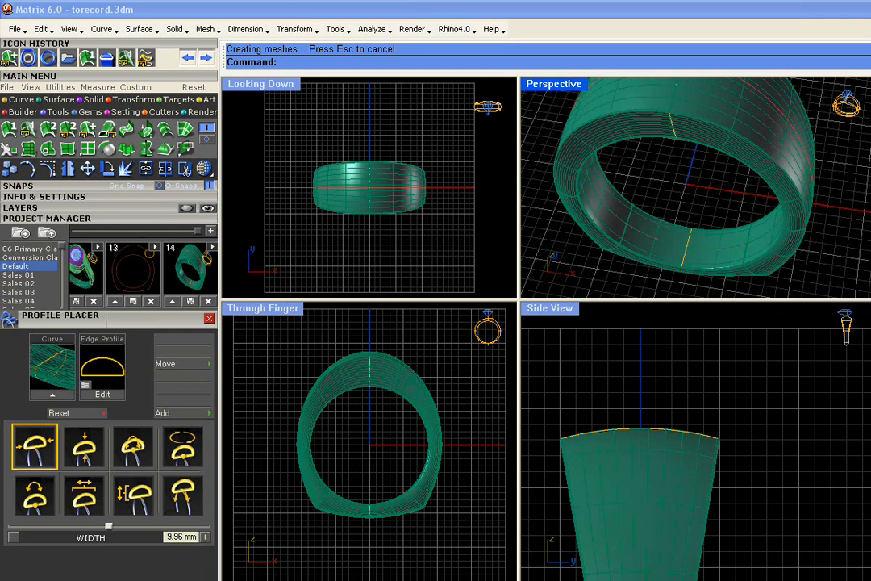
right_click_drag(788, 228, 738, 158)
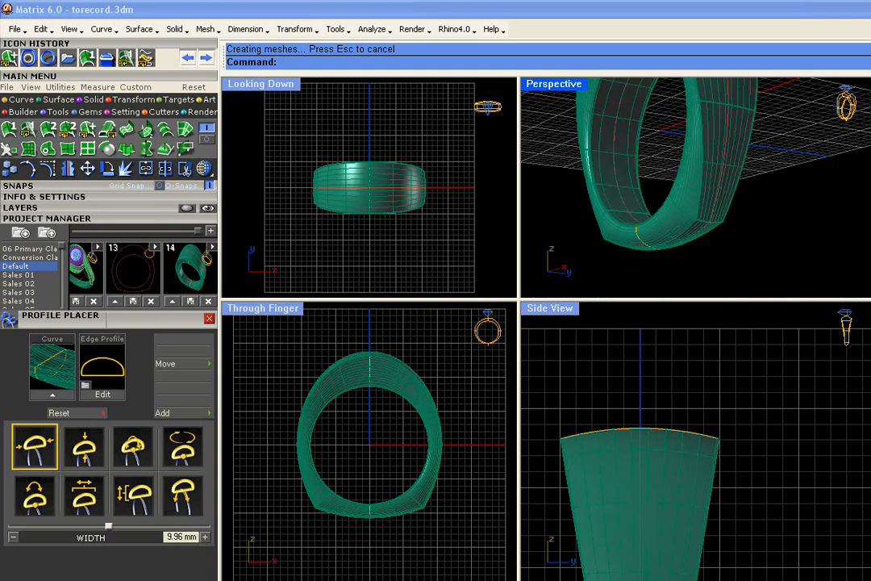
right_click_drag(687, 181, 726, 266)
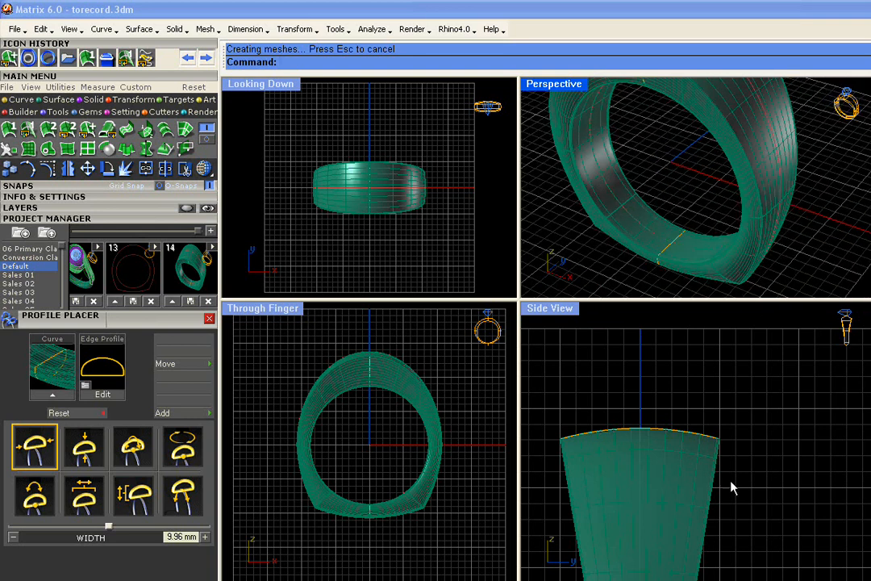
right_click_drag(726, 193, 763, 215)
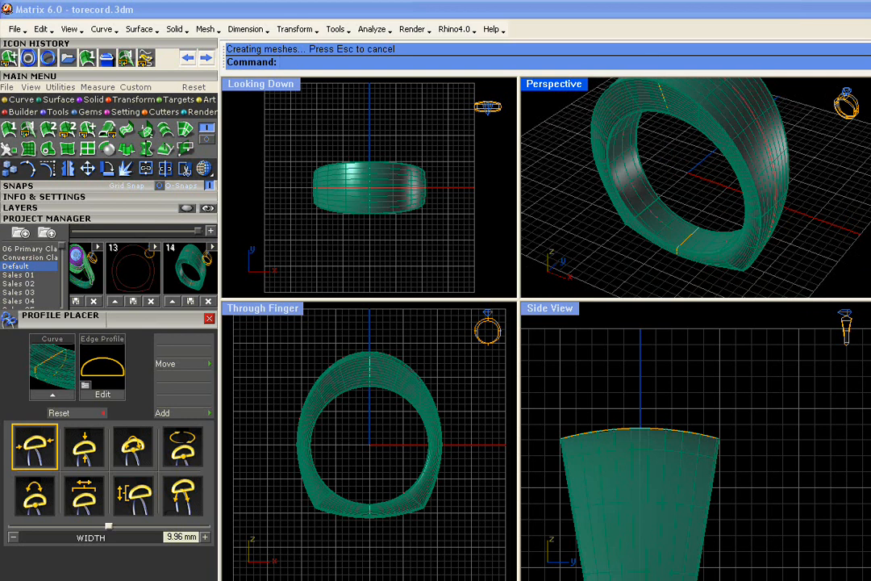
right_click_drag(746, 212, 742, 182)
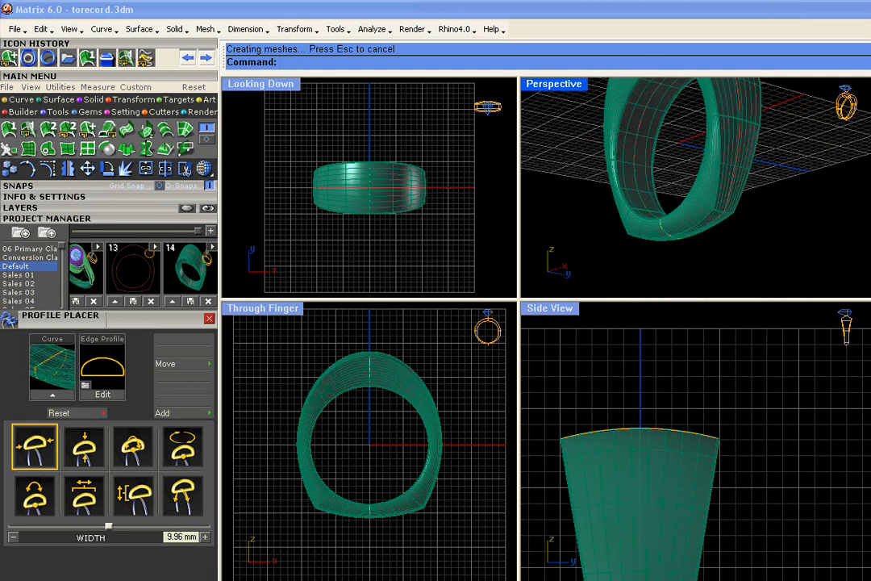
right_click_drag(637, 241, 639, 159)
right_click_drag(692, 126, 670, 166)
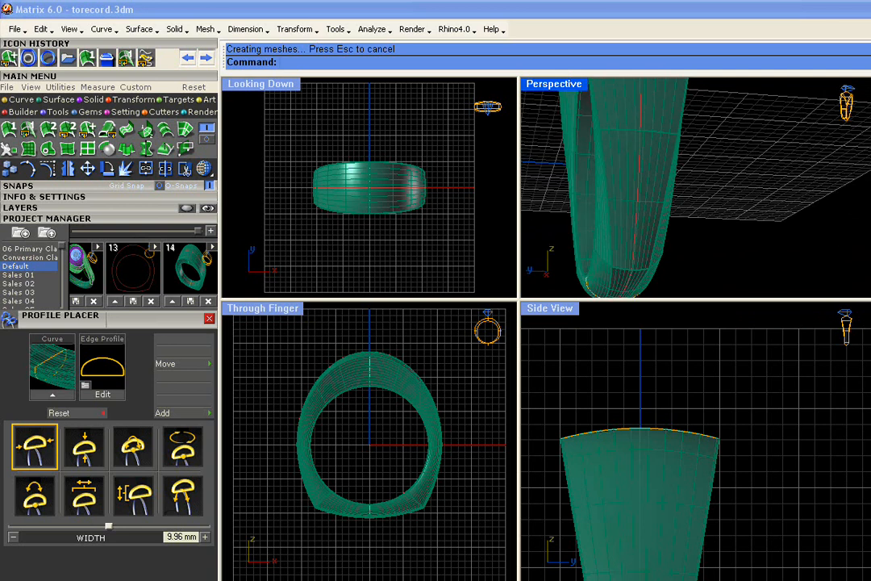
scroll(607, 468, "down", 4)
right_click_drag(636, 476, 651, 344)
right_click_drag(658, 193, 706, 171)
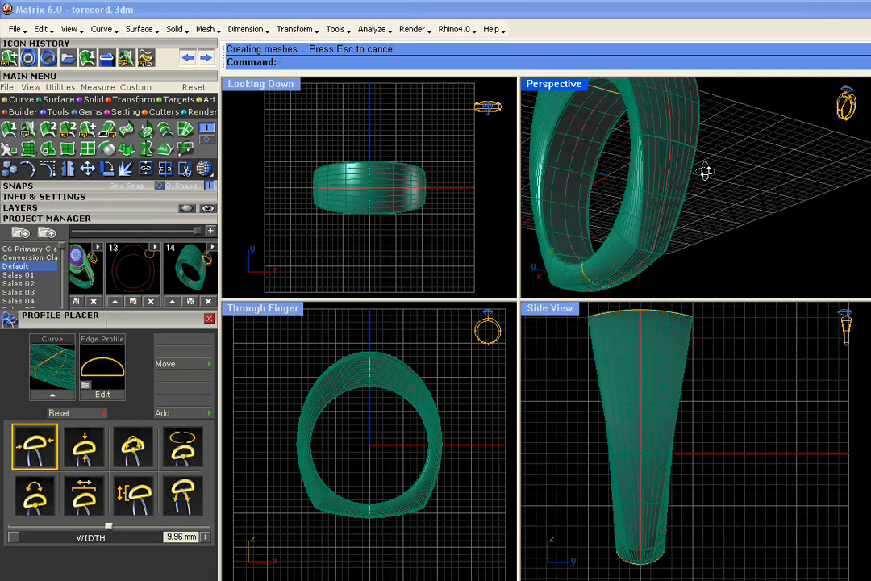
right_click_drag(718, 211, 694, 151)
Examine close up how the ring's side surfaces and edges flow into the corner near the base.
scroll(650, 236, "up", 2)
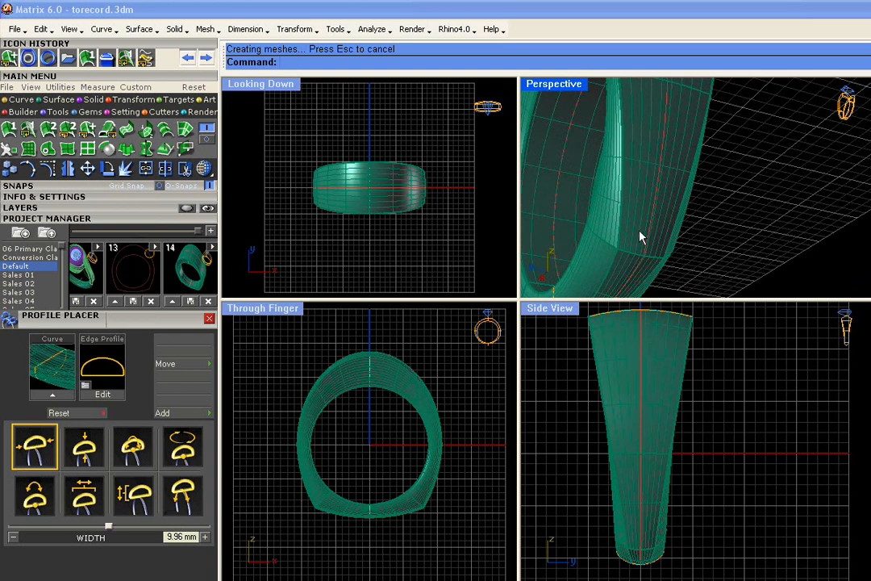
scroll(634, 235, "down", 3)
right_click_drag(630, 235, 669, 74)
scroll(653, 272, "up", 3)
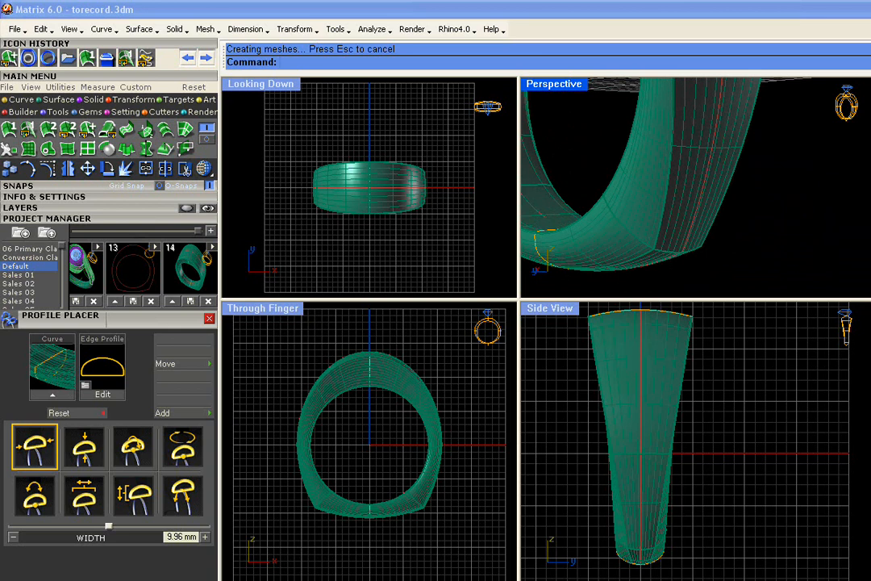
scroll(637, 551, "up", 5)
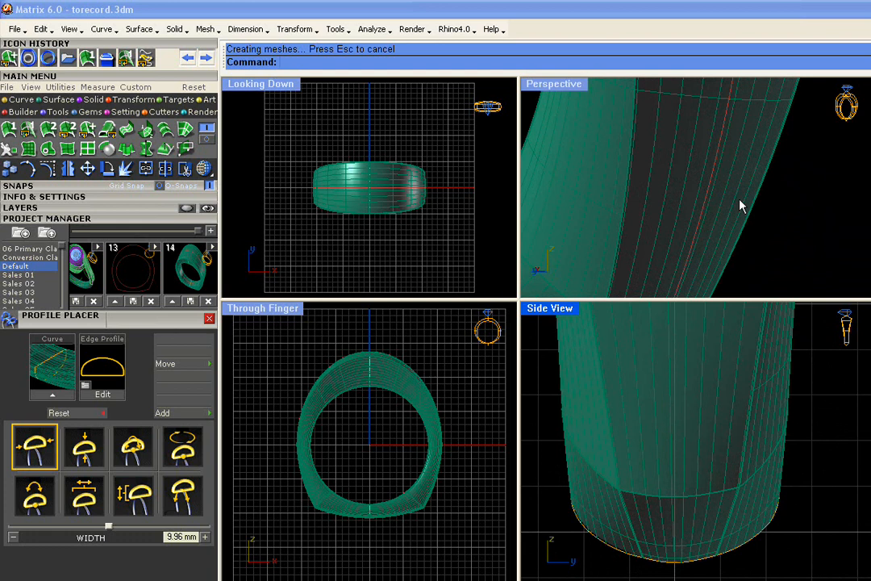
scroll(742, 212, "down", 5)
right_click_drag(743, 212, 754, 271)
scroll(755, 272, "down", 2)
scroll(711, 185, "down", 1)
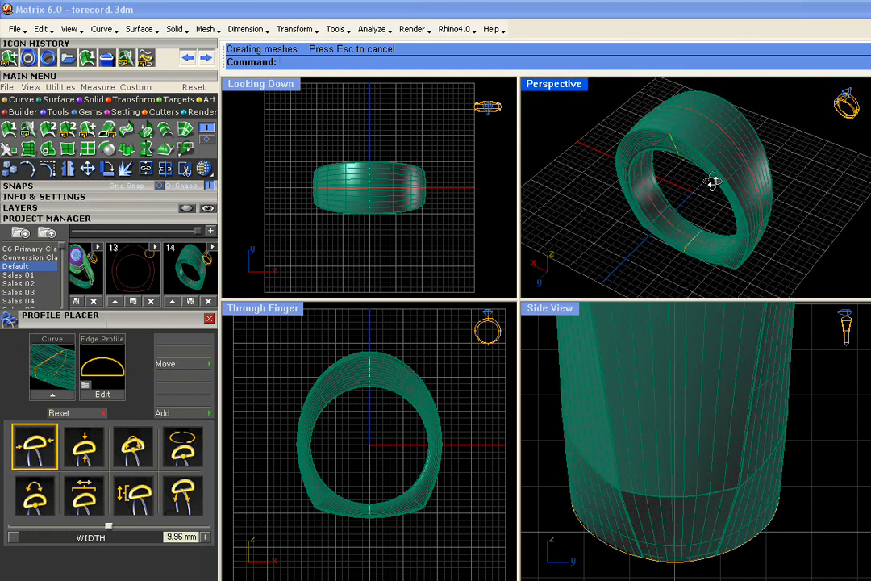
Select the ring with its rails and profiles, save it as a new entry in the Default project, and deselect everything.
scroll(743, 188, "down", 1)
left_click_drag(795, 107, 605, 299)
left_click(209, 231)
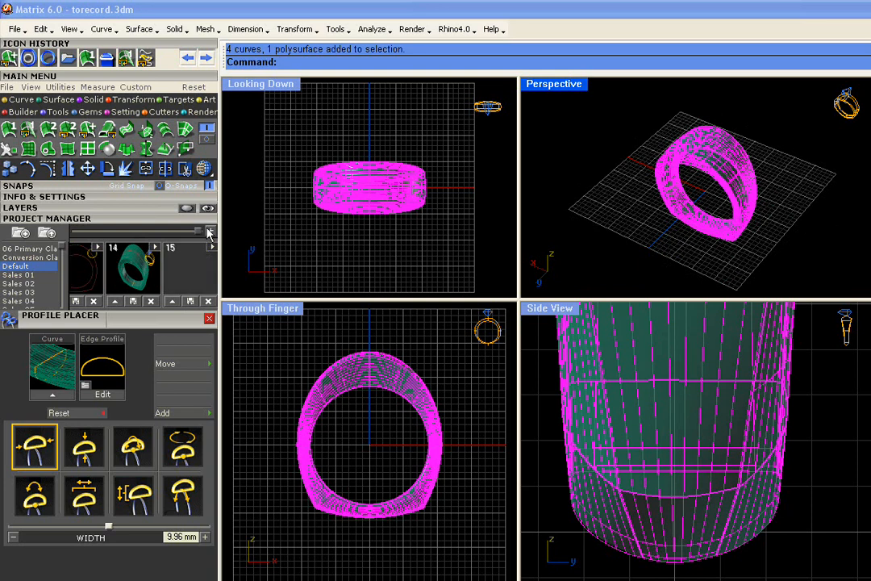
left_click(786, 231)
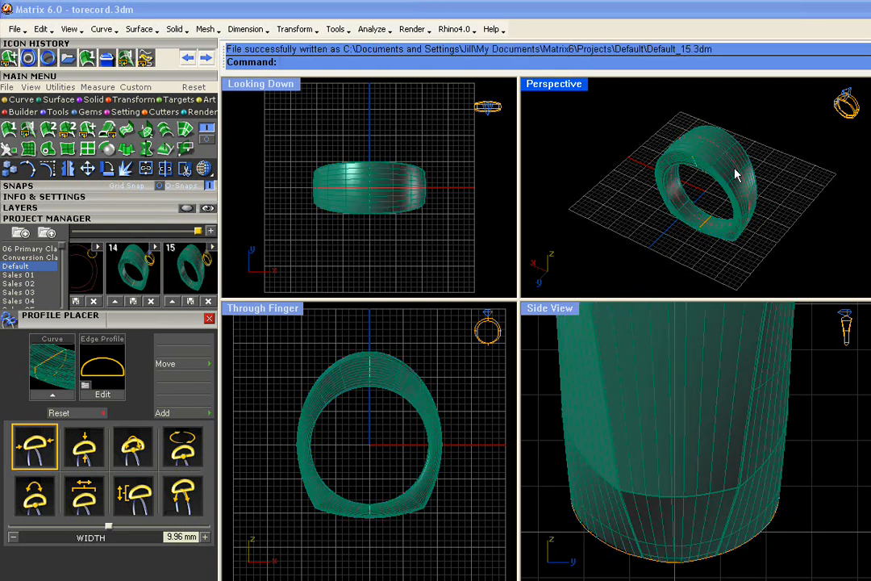
Examine the overall ring and the transition from its top to the corners at its base.
scroll(734, 172, "up", 6)
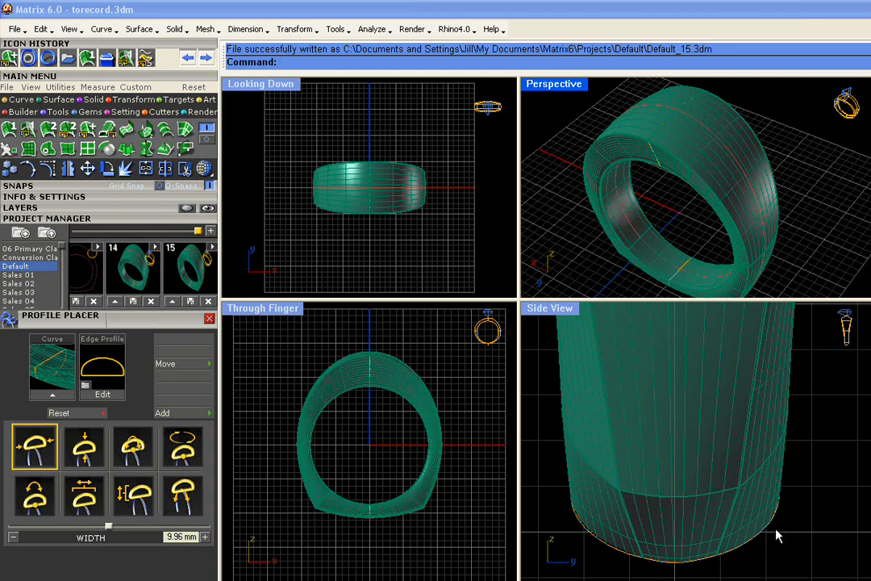
scroll(653, 129, "down", 5)
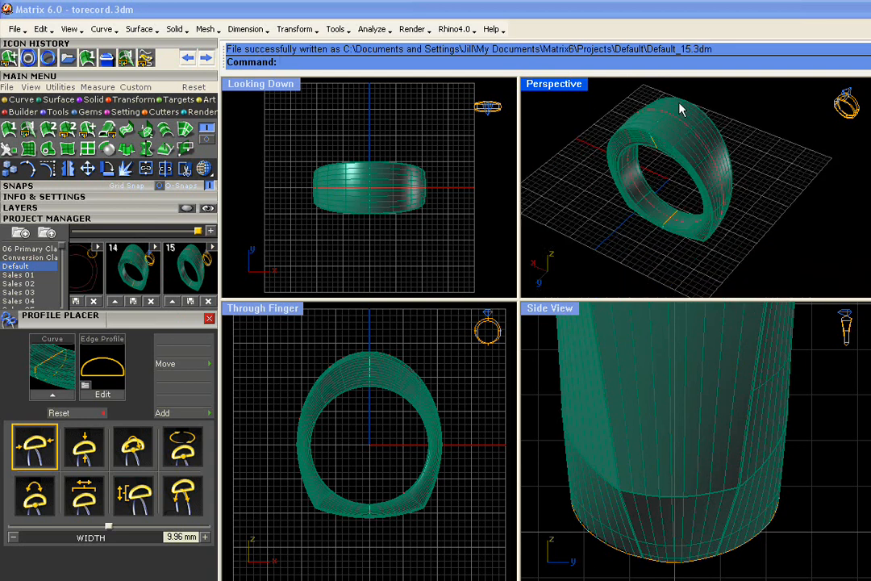
scroll(719, 189, "up", 5)
right_click_drag(723, 184, 716, 245)
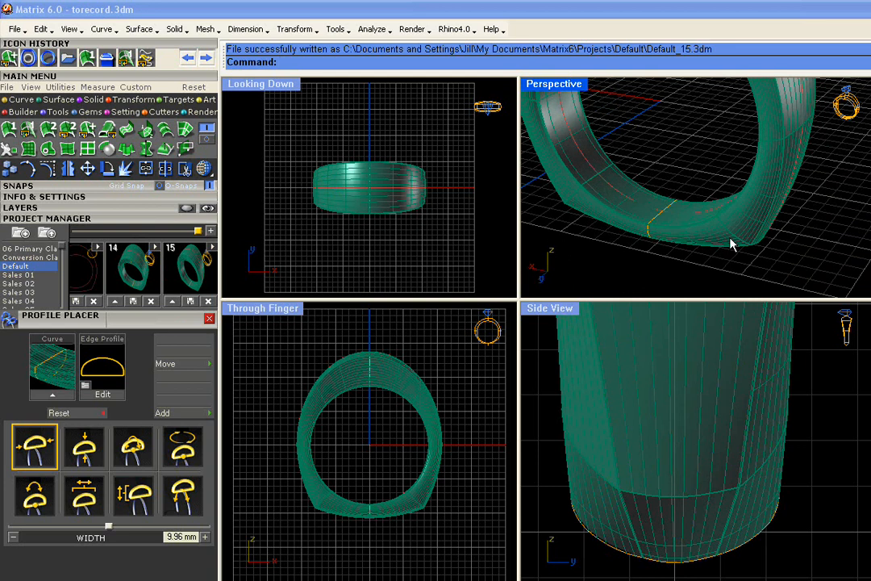
scroll(734, 243, "down", 4)
right_click_drag(726, 234, 786, 253)
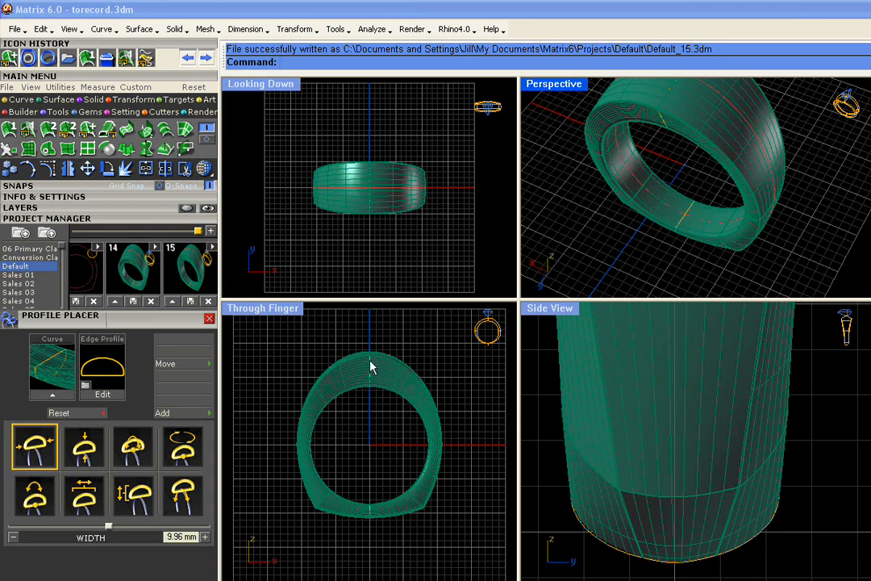
right_click_drag(741, 259, 741, 226)
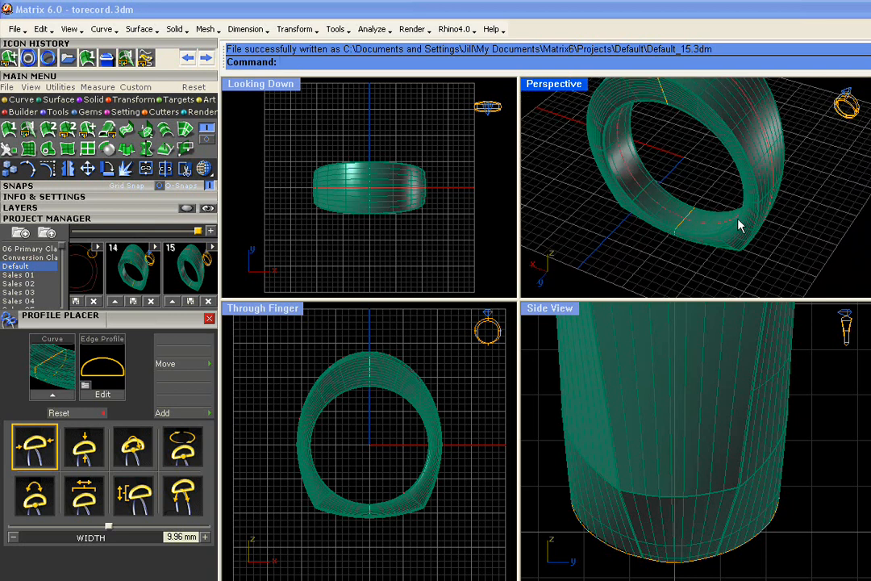
right_click_drag(740, 226, 645, 201)
scroll(702, 193, "down", 5)
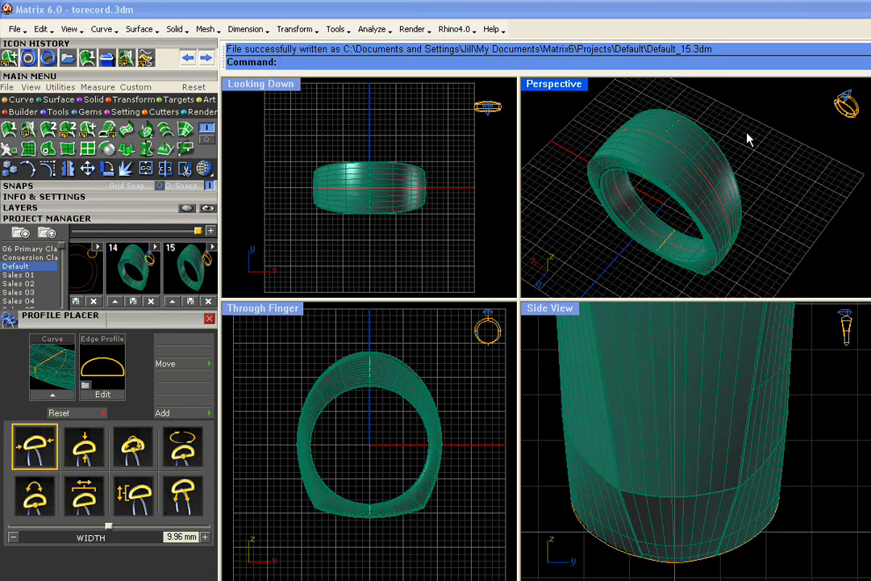
Select the profile curve at the top of the ring and reopen it in Profile Placer.
scroll(639, 142, "up", 5)
left_click(699, 204)
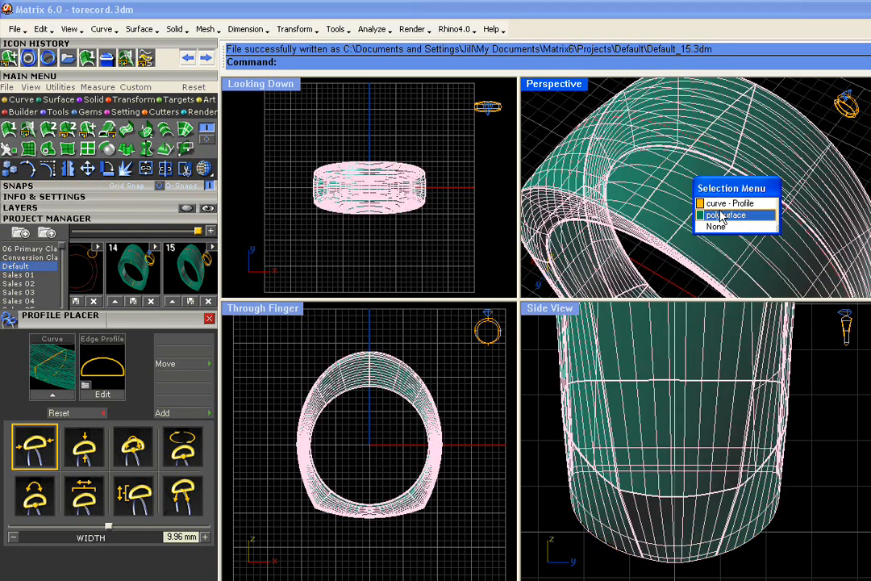
left_click(700, 203)
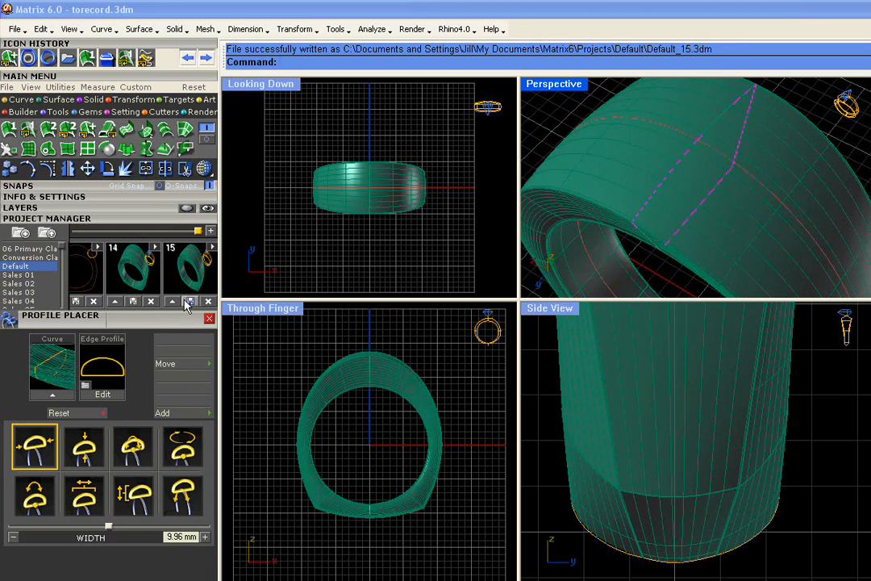
right_click(648, 265)
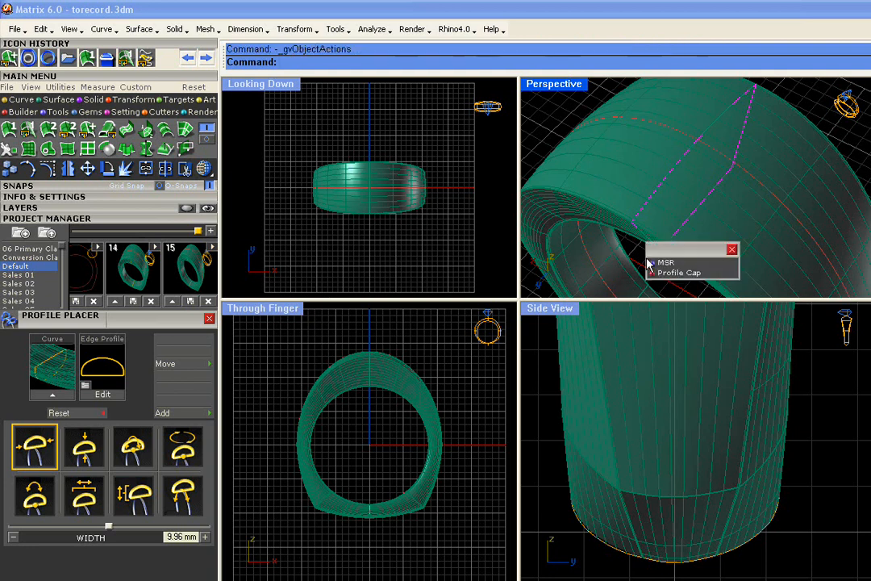
left_click(662, 262)
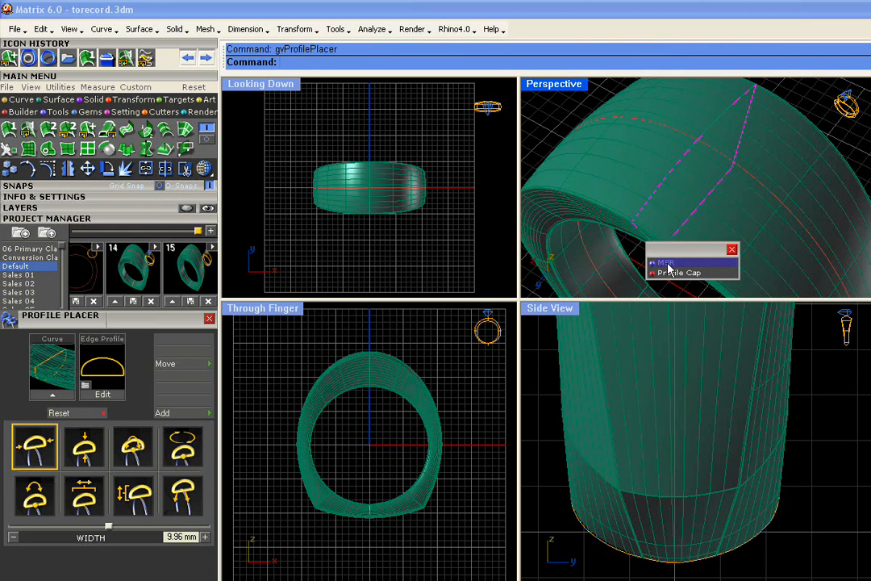
right_click_drag(741, 263, 693, 248)
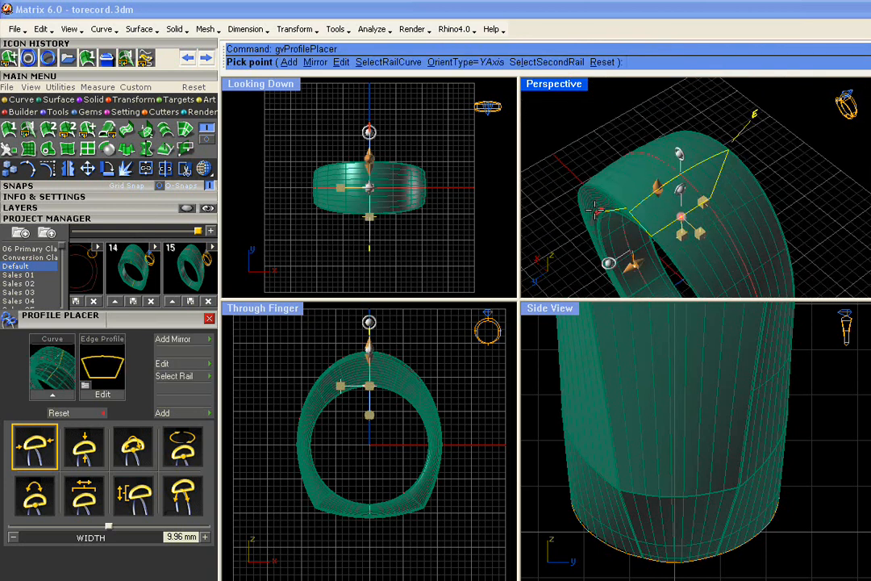
Replace the ring's top profile with the library profile profileplacer_73.
left_click(604, 212)
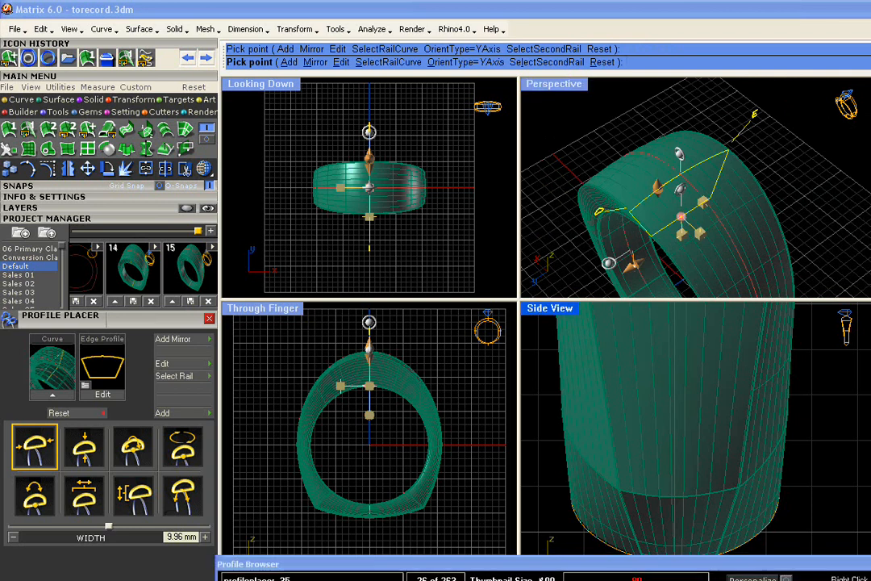
left_click_drag(525, 568, 302, 384)
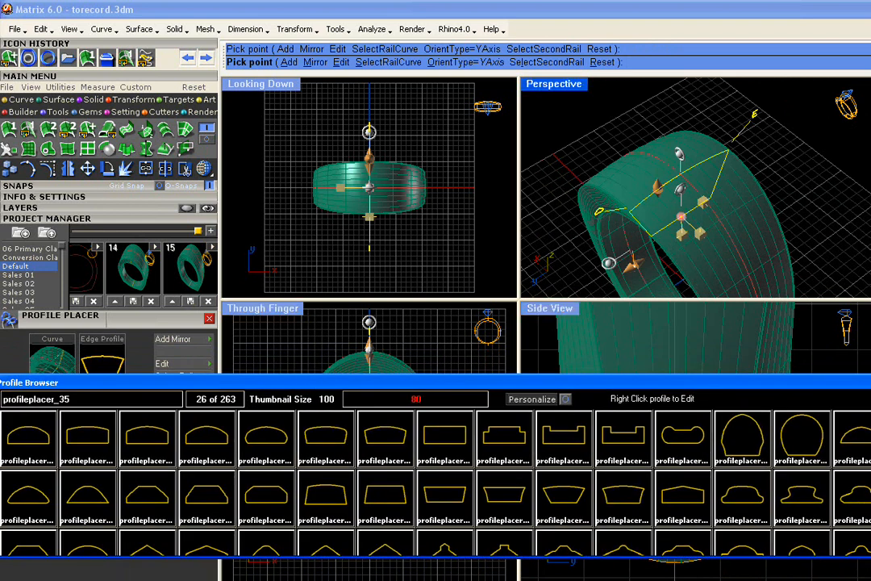
scroll(436, 476, "down", 3)
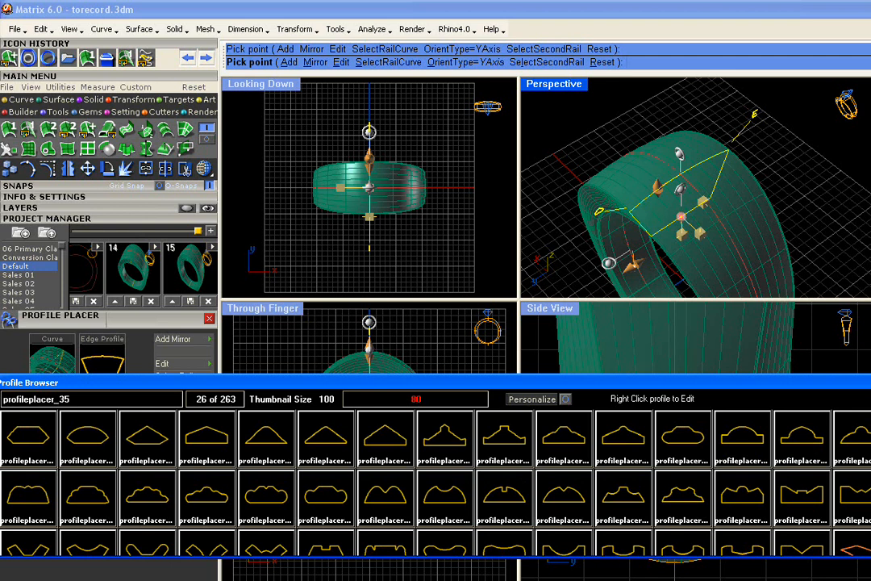
scroll(435, 476, "down", 2)
scroll(436, 476, "up", 2)
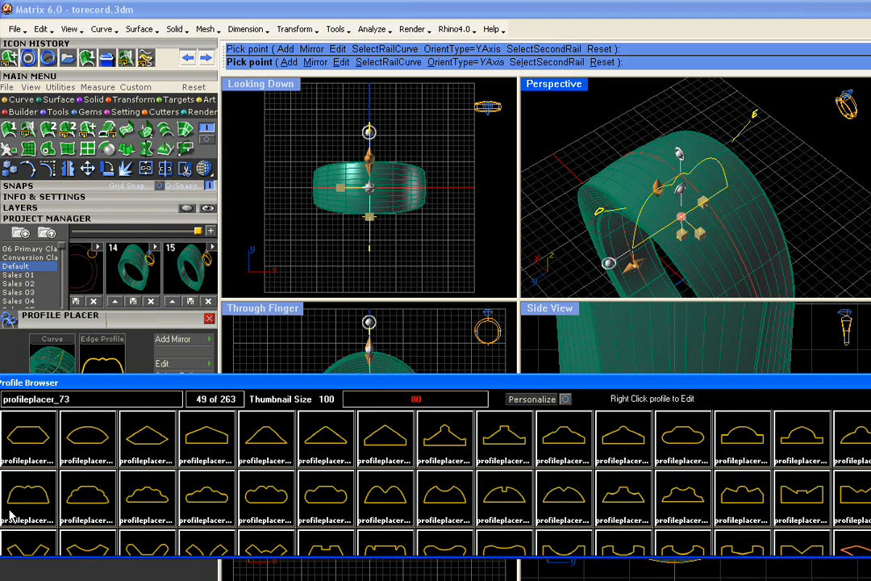
left_click(53, 495)
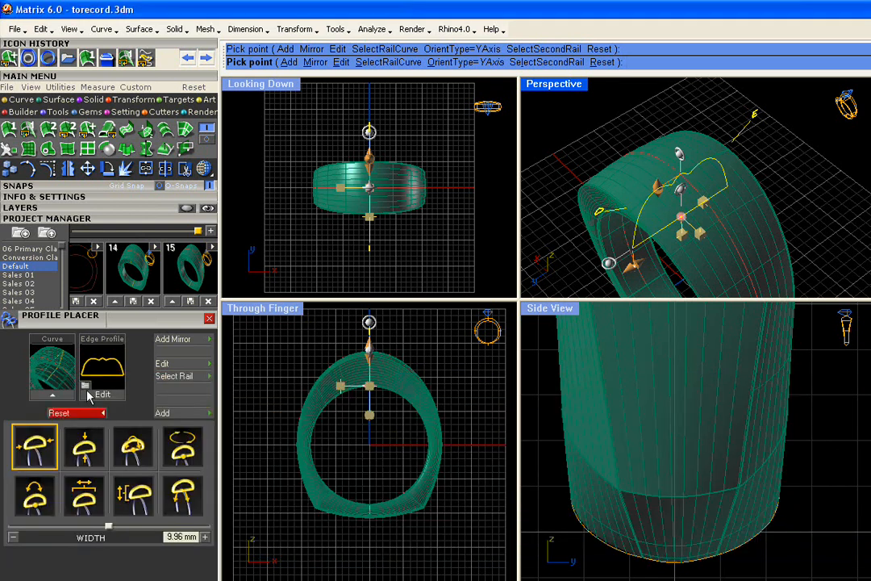
Widen the new top profile to 11.56 mm and accept it so the ring rebuilds.
right_click_drag(700, 173, 714, 101)
scroll(674, 174, "down", 4)
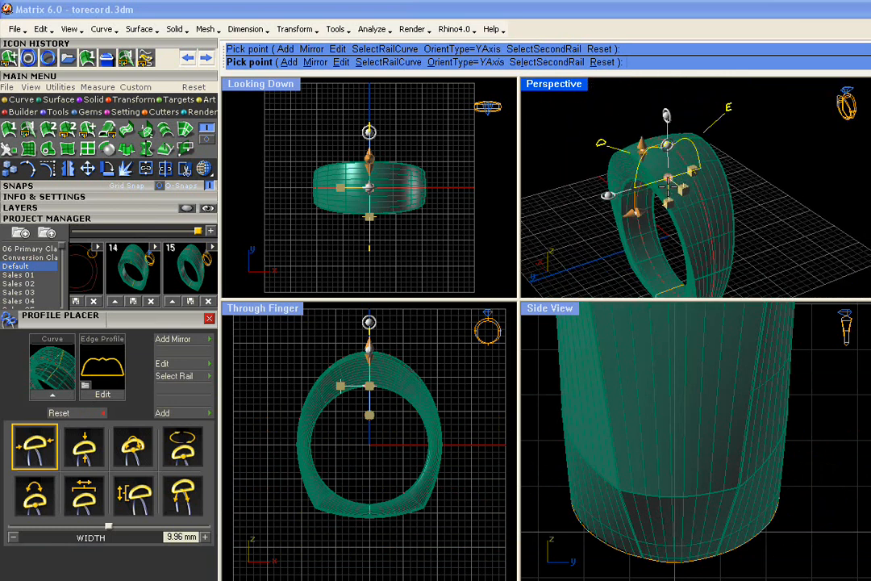
left_click_drag(607, 195, 601, 196)
right_click_drag(601, 197, 735, 161)
right_click(789, 130)
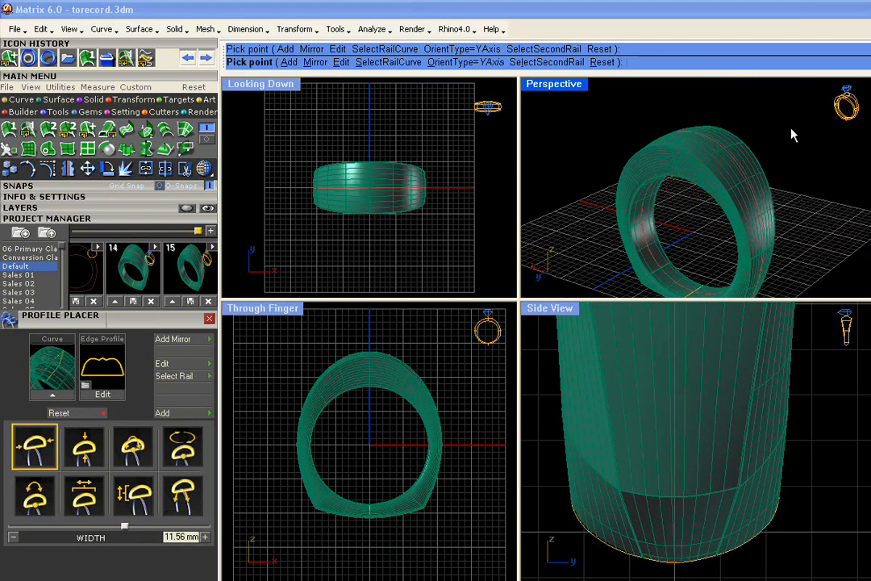
right_click_drag(792, 134, 444, 242)
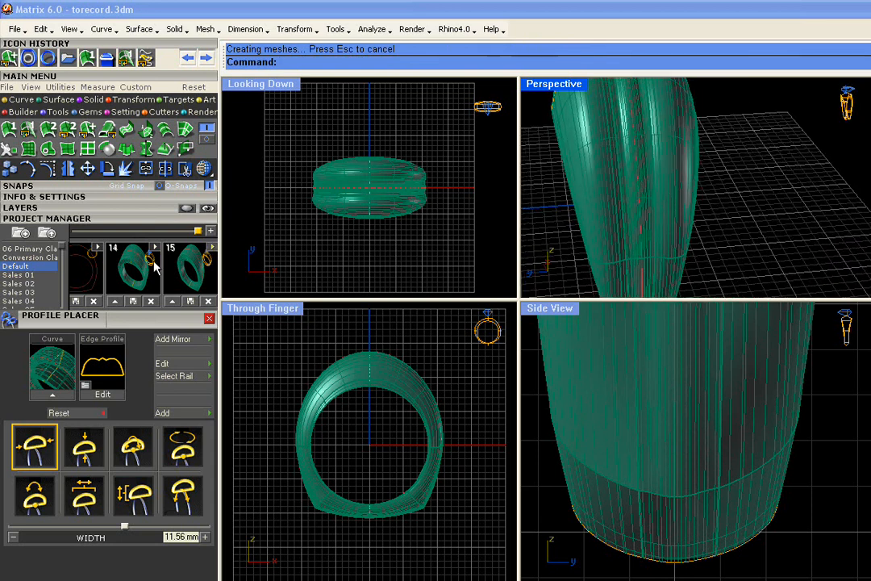
Set the Perspective view to Shaded mode and examine the grooves along the ring's top.
left_click(207, 173)
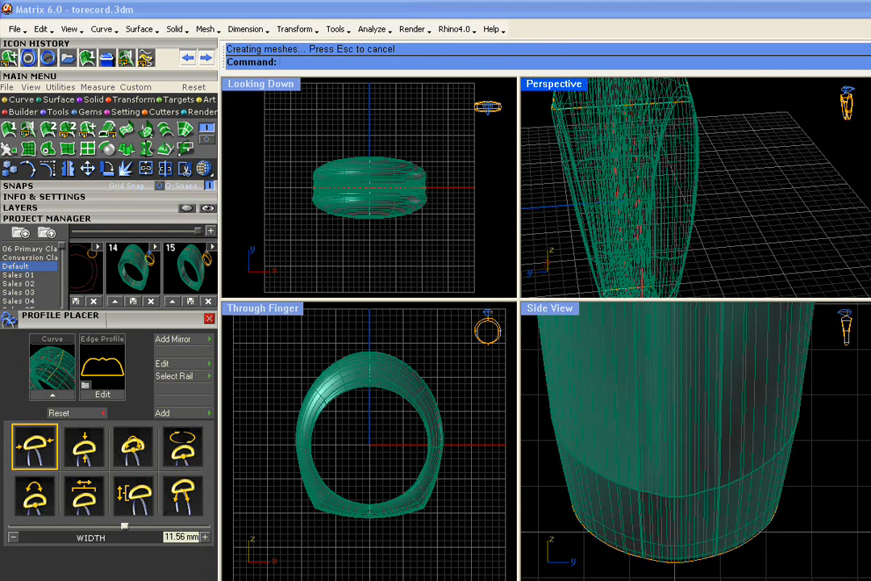
left_click(211, 174)
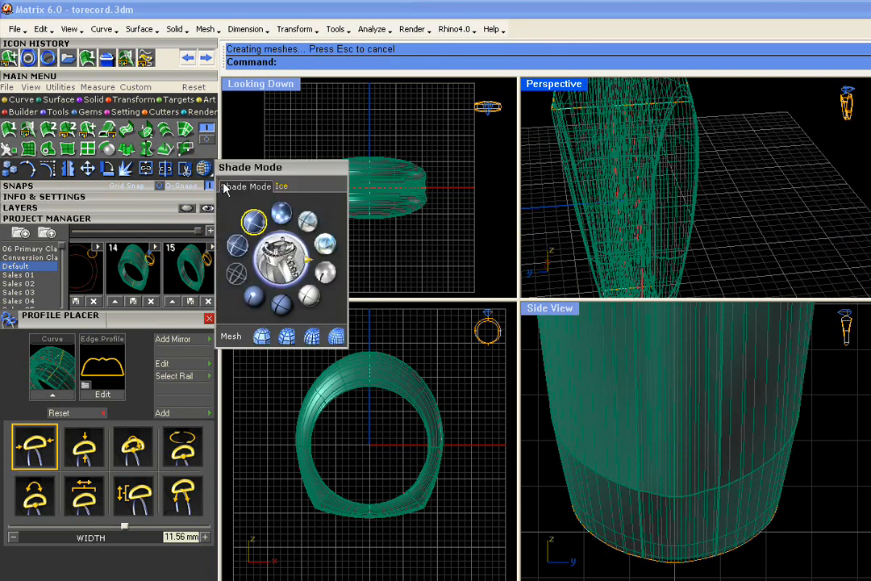
left_click(254, 299)
right_click_drag(680, 211, 832, 193)
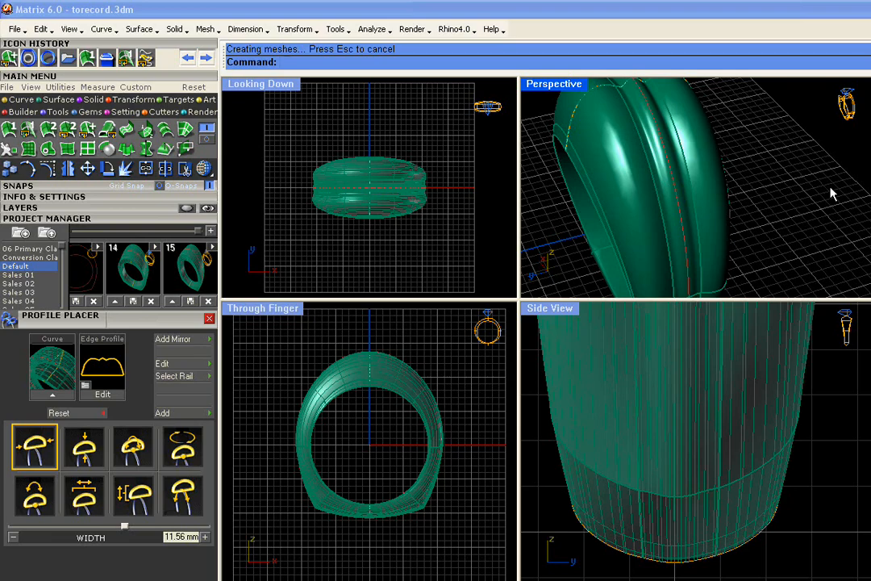
Select the grooved profile curve at the top of the ring and reopen it in Profile Placer.
right_click_drag(833, 193, 698, 150)
left_click(699, 150)
left_click(720, 177)
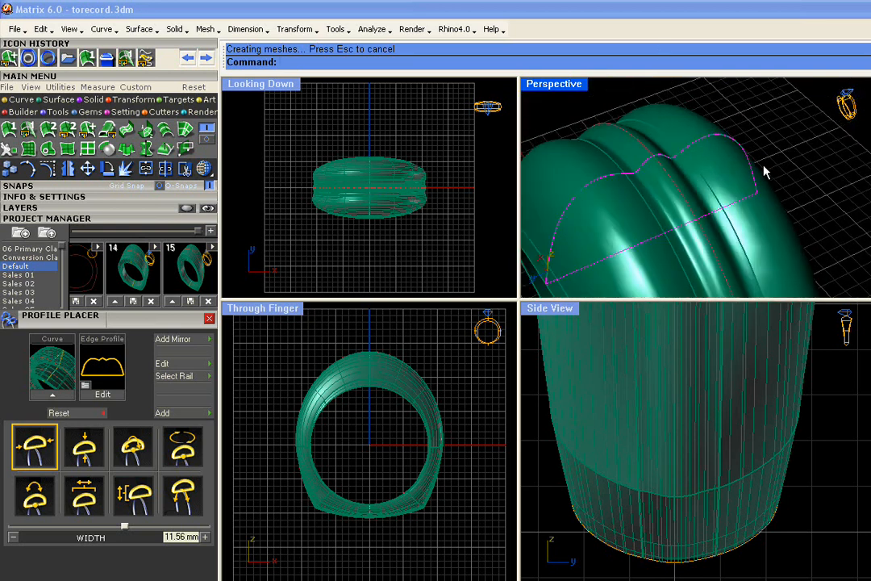
right_click(759, 189)
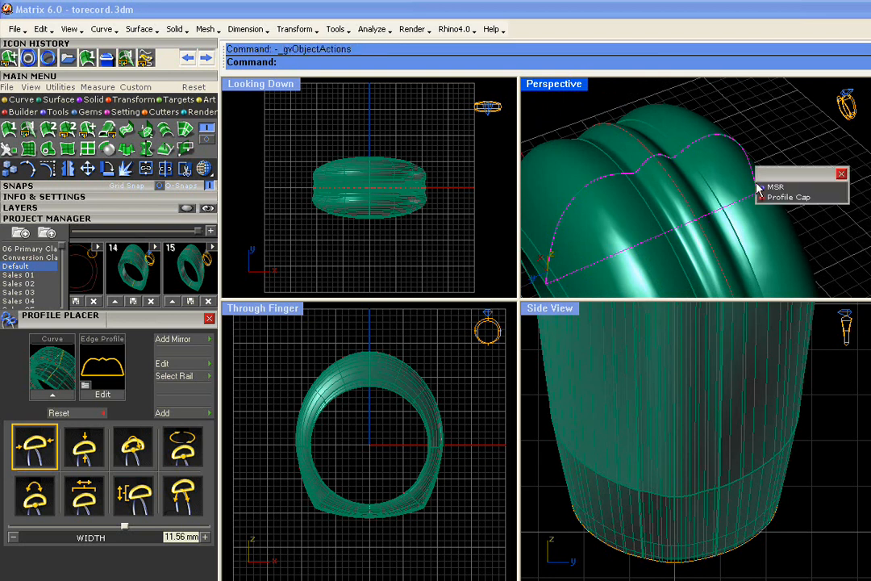
left_click(780, 197)
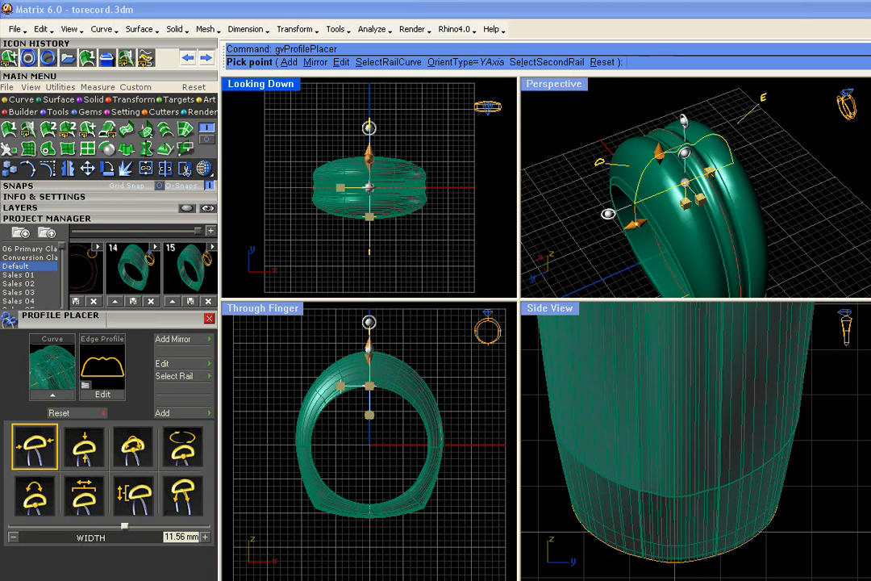
Edit the profile's mirrored control points, pulling the side end point down to the corner of its base line, and accept the shape.
left_click(204, 373)
right_click_drag(726, 161, 752, 147)
scroll(753, 146, "up", 4)
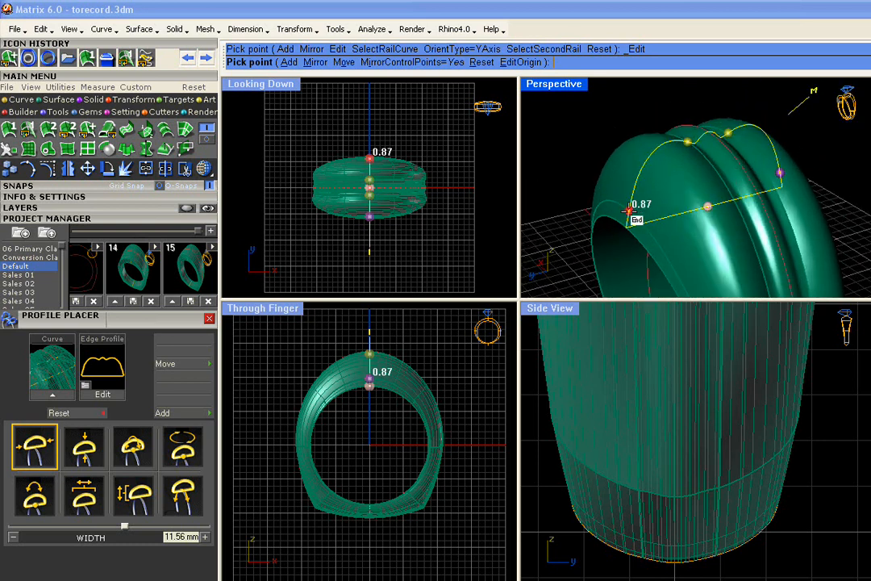
left_click_drag(628, 210, 626, 228)
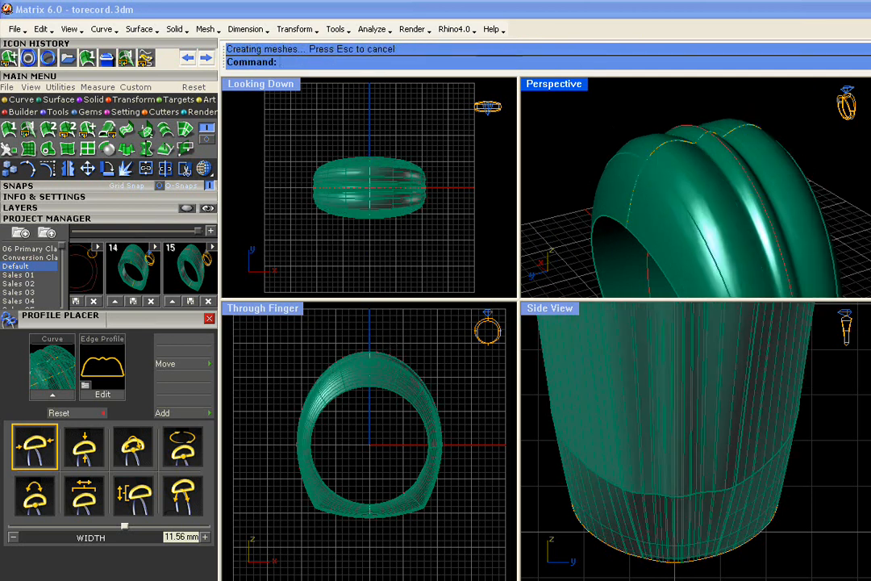
scroll(752, 237, "down", 2)
right_click_drag(752, 237, 718, 242)
right_click_drag(715, 87, 678, 213)
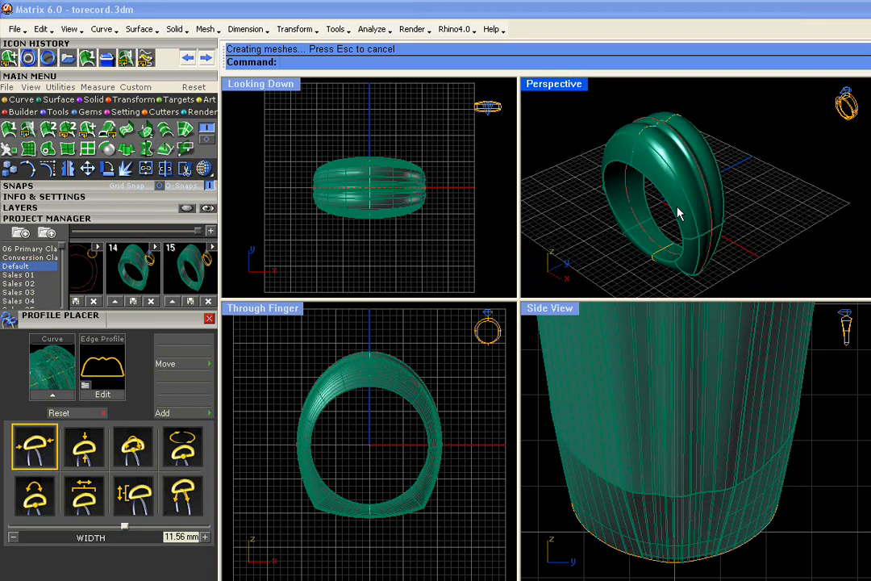
left_click(78, 187)
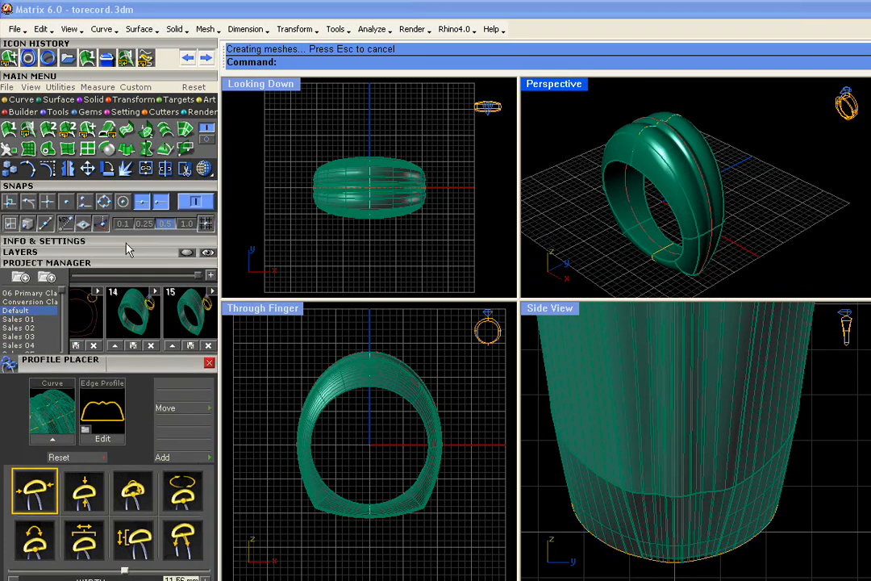
left_click(125, 242)
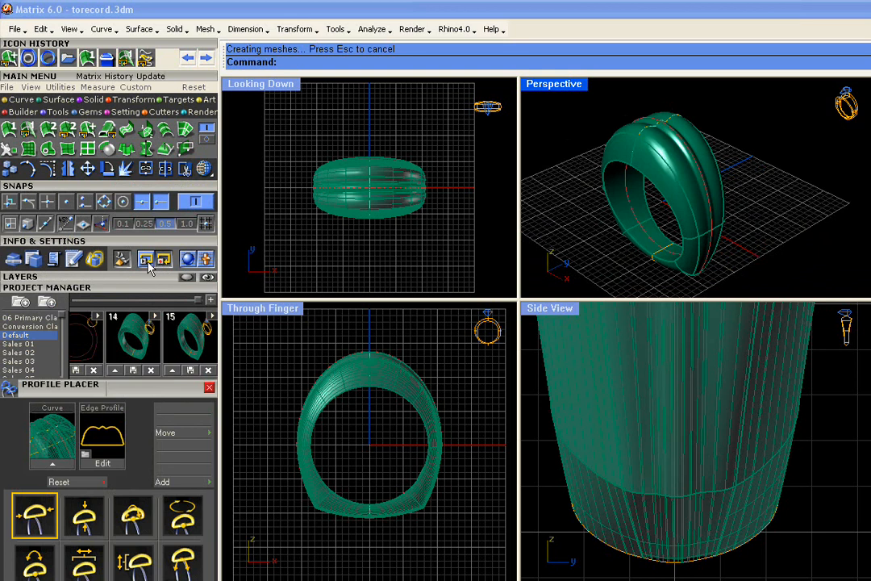
left_click(92, 187)
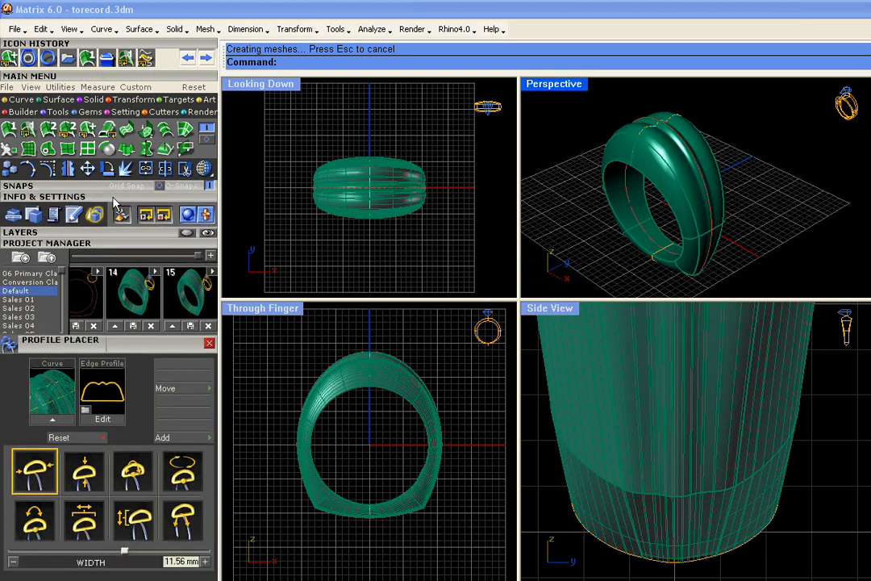
left_click(111, 196)
Select the grooved ring with its curves, move it along the Y axis clear of the origin, and deselect it.
left_click_drag(275, 130, 440, 265)
scroll(414, 168, "down", 2)
right_click_drag(413, 168, 404, 230)
left_click_drag(385, 250, 367, 170)
left_click(739, 187)
right_click_drag(739, 186, 698, 233)
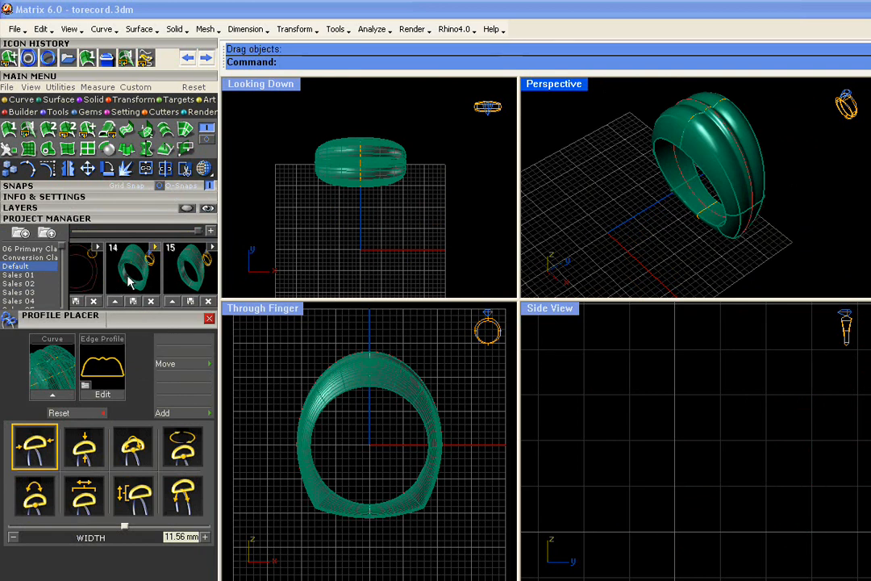
Import saved entry 15 from the Default project beside the grooved ring.
double_click(175, 282)
key("Escape")
scroll(611, 218, "down", 2)
mouse_move(611, 217)
right_mouse_down()
mouse_move(574, 151)
mouse_move(629, 244)
mouse_move(619, 182)
mouse_move(603, 196)
mouse_move(606, 235)
right_mouse_up()
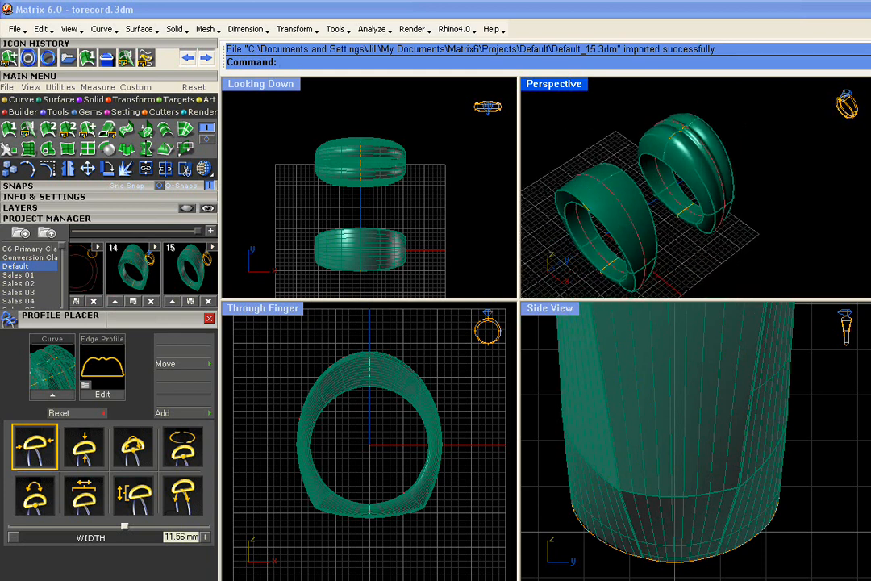
Examine the grooved ring and the imported ring together from several angles.
scroll(704, 135, "up", 5)
right_click_drag(734, 185, 759, 133)
scroll(758, 133, "down", 1)
scroll(758, 139, "down", 4)
right_click_drag(685, 161, 643, 100)
scroll(573, 217, "down", 1)
right_click_drag(644, 105, 676, 202)
Select both rings, move them together farther along the Y axis to free the origin, and deselect them.
scroll(323, 121, "down", 4)
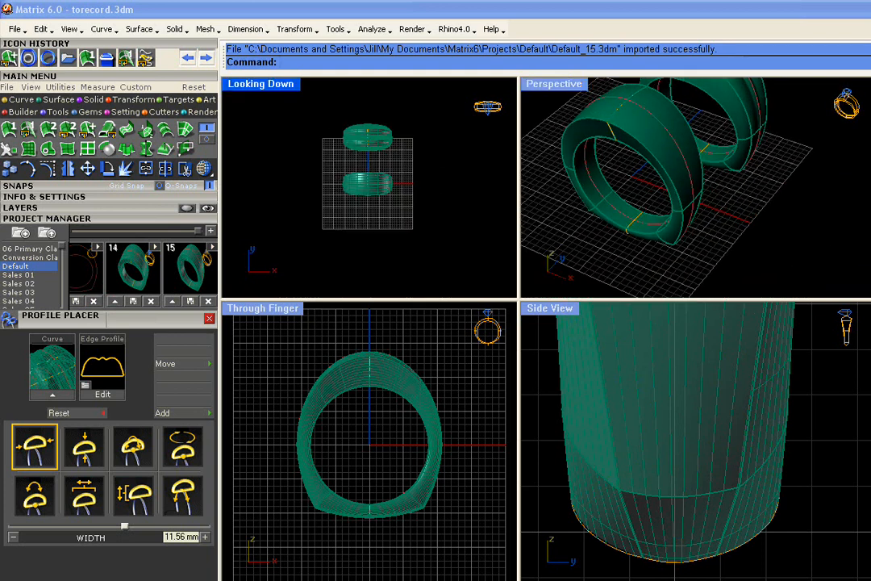
left_click_drag(323, 120, 457, 250)
right_click_drag(420, 168, 415, 260)
left_click_drag(366, 223, 370, 178)
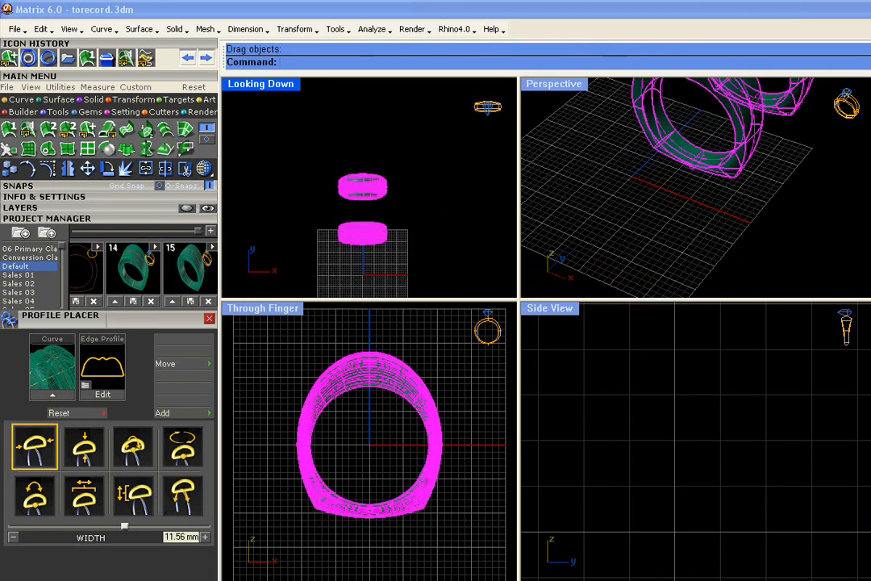
left_click(668, 219)
Import saved entry 14 from the Default project and display the Perspective view's surfaces shaded with their isocurves.
left_click(155, 248)
left_click(676, 201)
right_click_drag(676, 198, 651, 201)
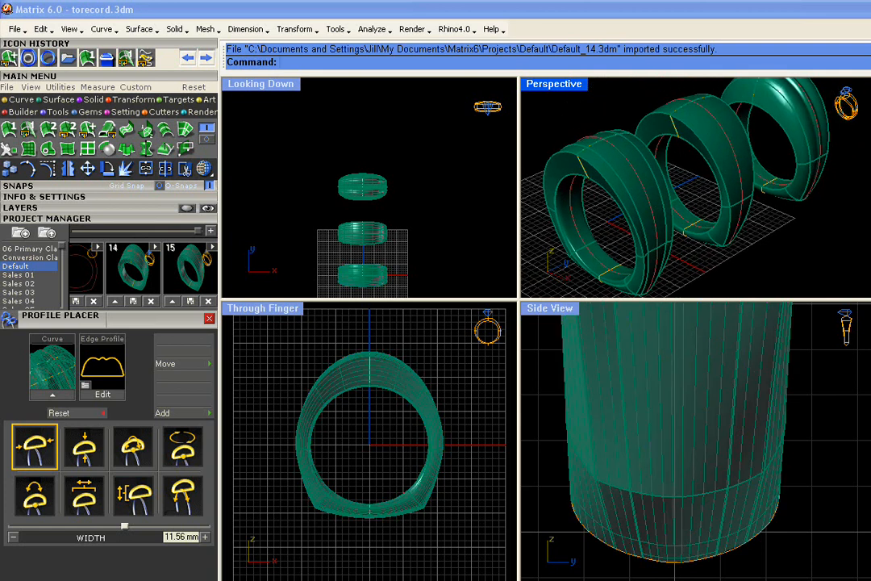
left_click(207, 170)
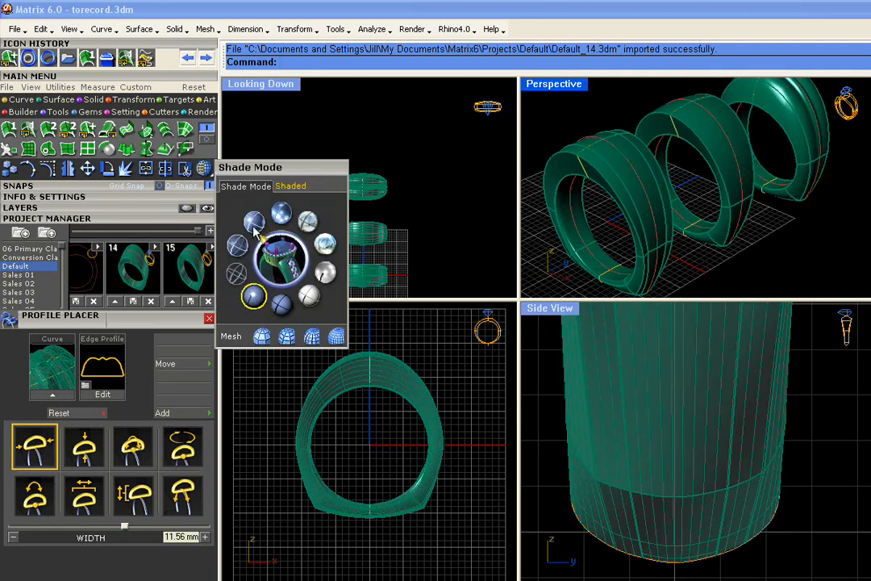
left_click(230, 222)
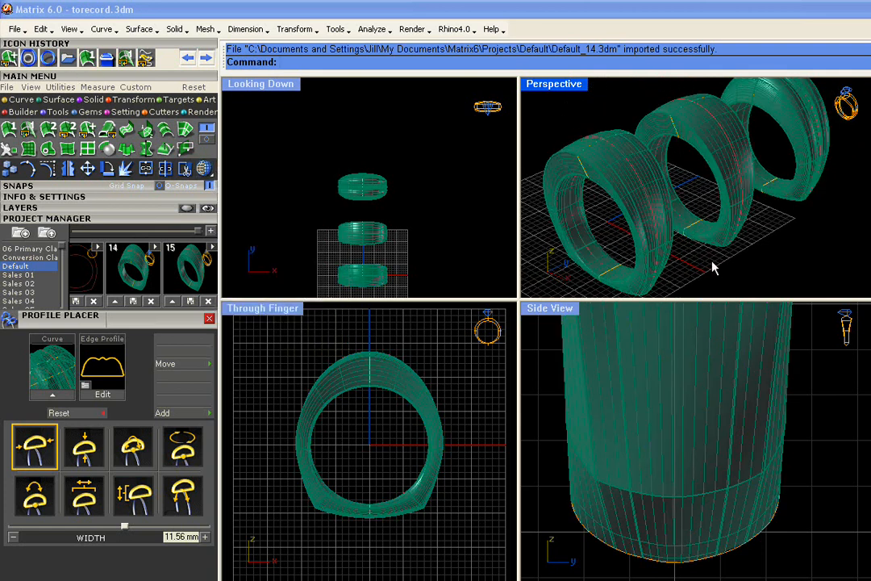
Maximize the Perspective view, bring the three rings into frame, and hide the grid.
double_click(553, 84)
right_click_drag(447, 185, 483, 220)
mouse_move(662, 249)
right_mouse_down("shift")
mouse_move(611, 231)
mouse_move(632, 259)
mouse_move(677, 412)
right_mouse_up("shift")
scroll(611, 229, "down", 2)
key("F7")
right_click_drag(688, 470, 374, 393)
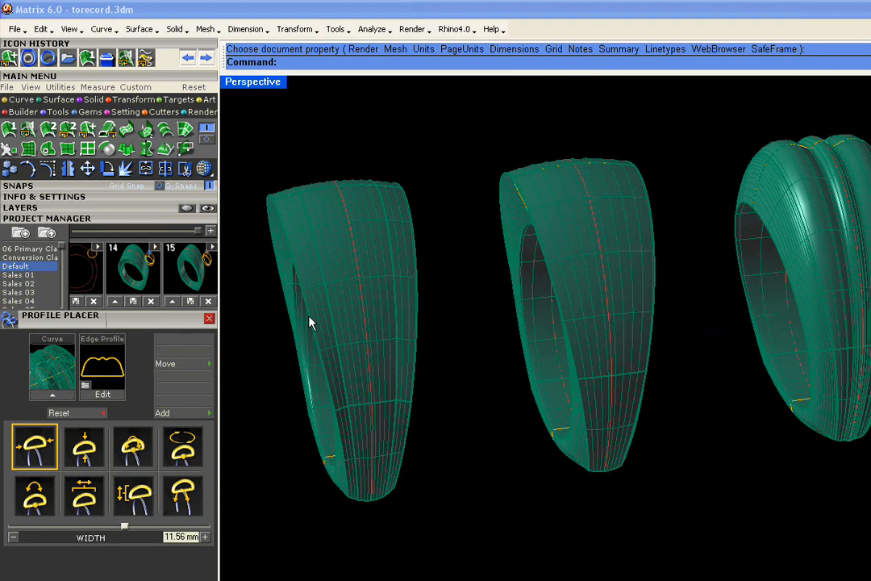
Examine close up how the side surfaces of the two smooth rings flow into the corners near their bases.
right_click_drag(319, 491, 322, 183)
scroll(429, 468, "up", 5)
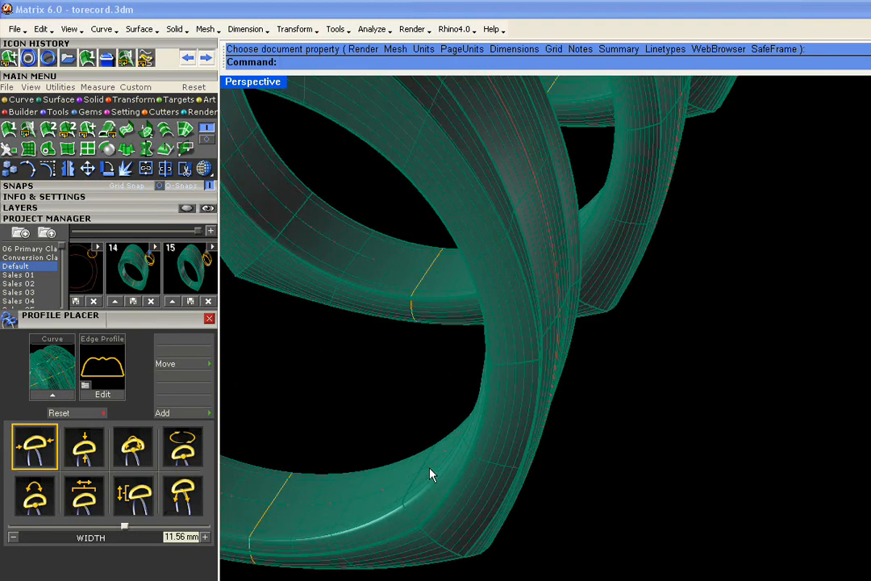
scroll(403, 545, "down", 3)
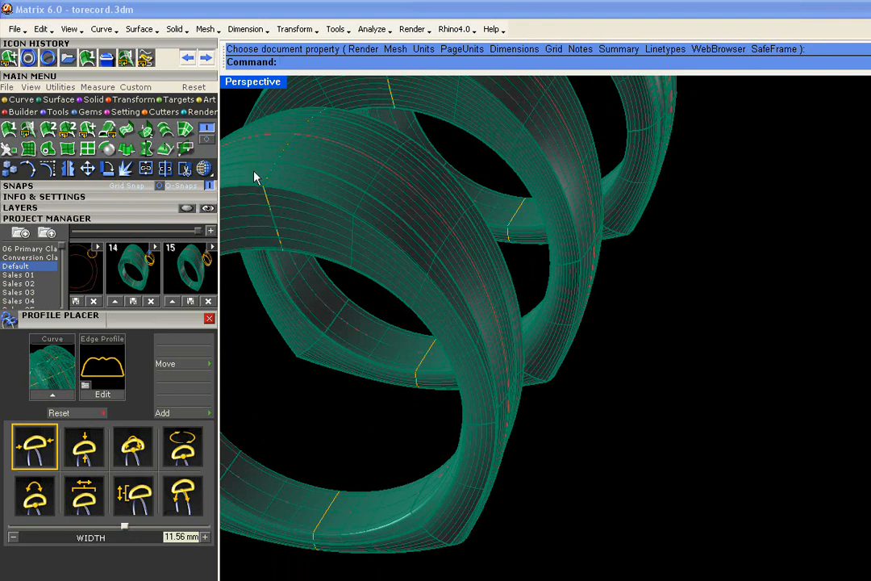
right_click_drag(323, 554, 440, 511)
scroll(500, 362, "up", 4)
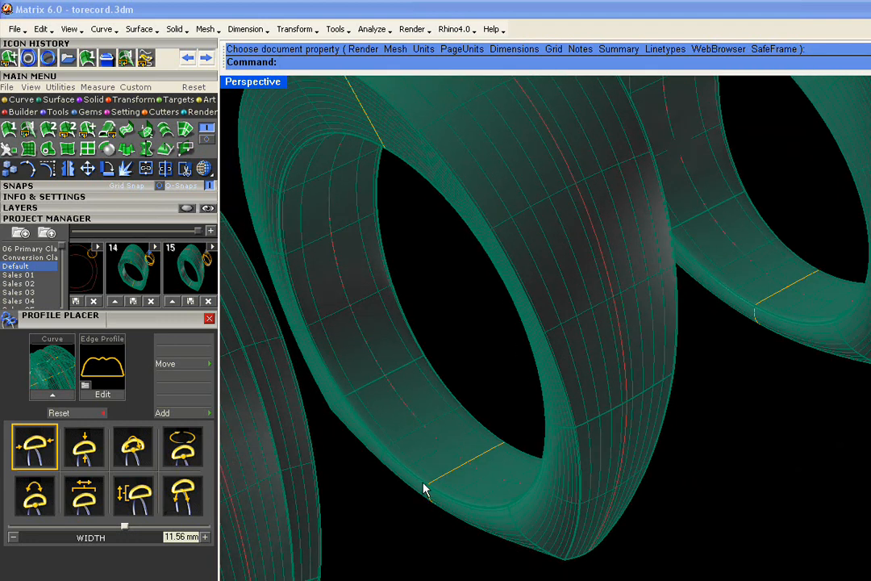
scroll(590, 440, "down", 3)
right_click_drag(583, 444, 439, 344)
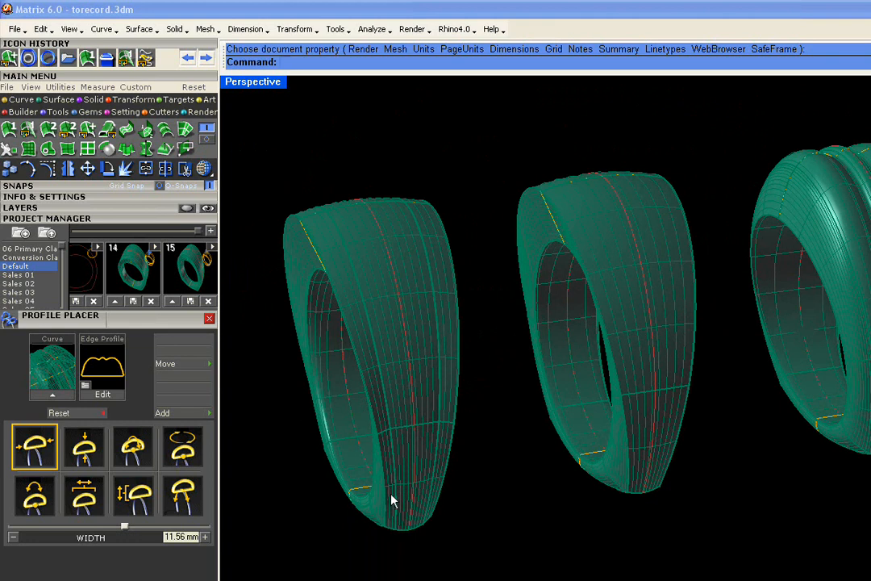
Compare the three rings' surface flow from top to base, focusing on the middle ring and the grooved ring.
right_click_drag(692, 403, 660, 452)
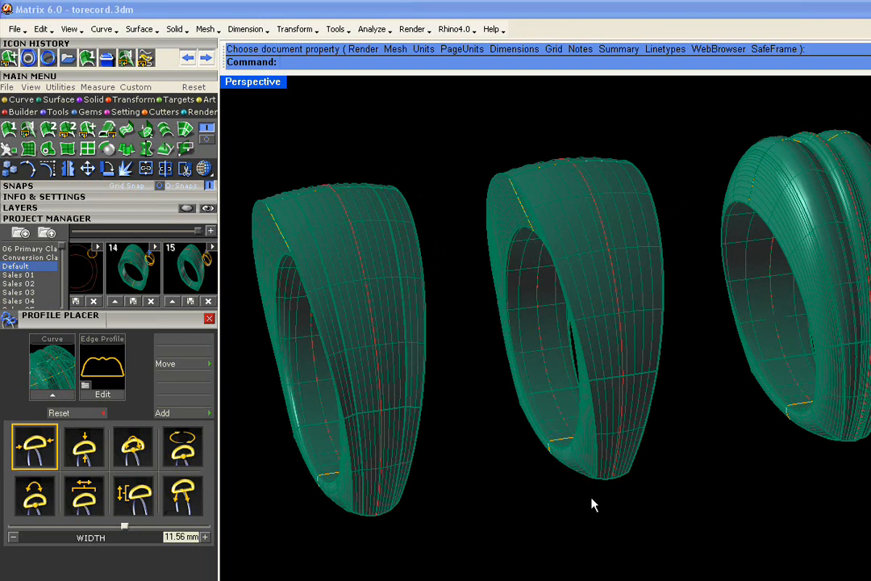
right_click_drag(598, 502, 682, 509)
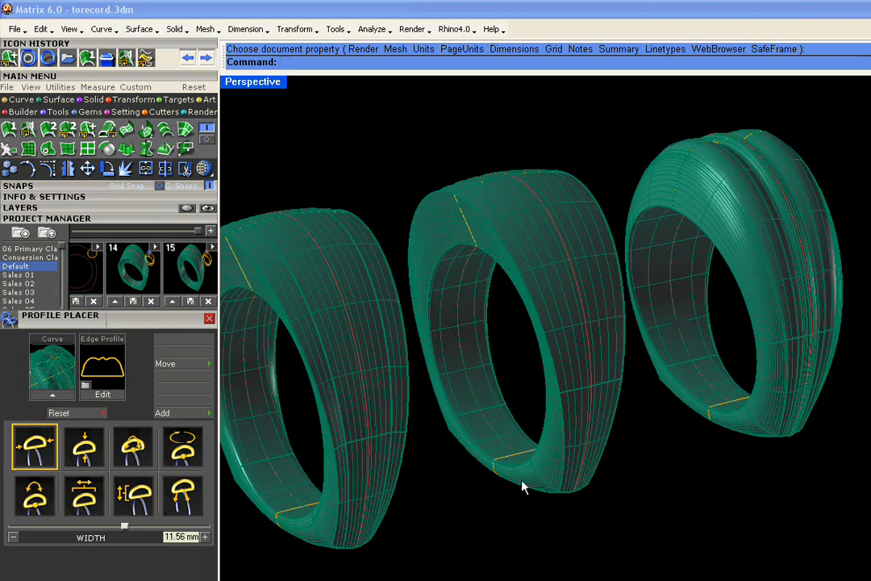
right_click_drag(736, 368, 629, 488, "shift")
right_click_drag(556, 241, 644, 321)
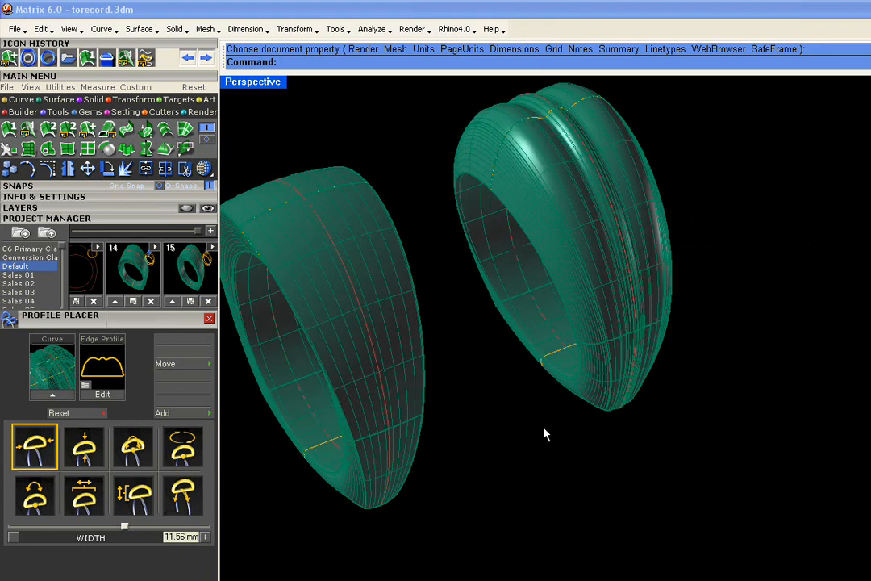
right_click_drag(528, 433, 587, 450)
scroll(529, 375, "up", 4)
scroll(547, 392, "down", 4)
right_click_drag(576, 414, 427, 303)
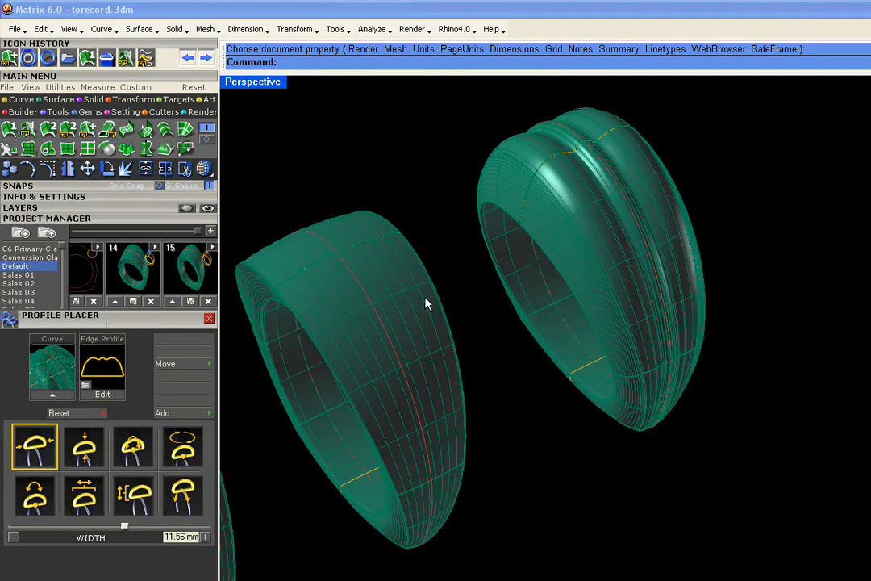